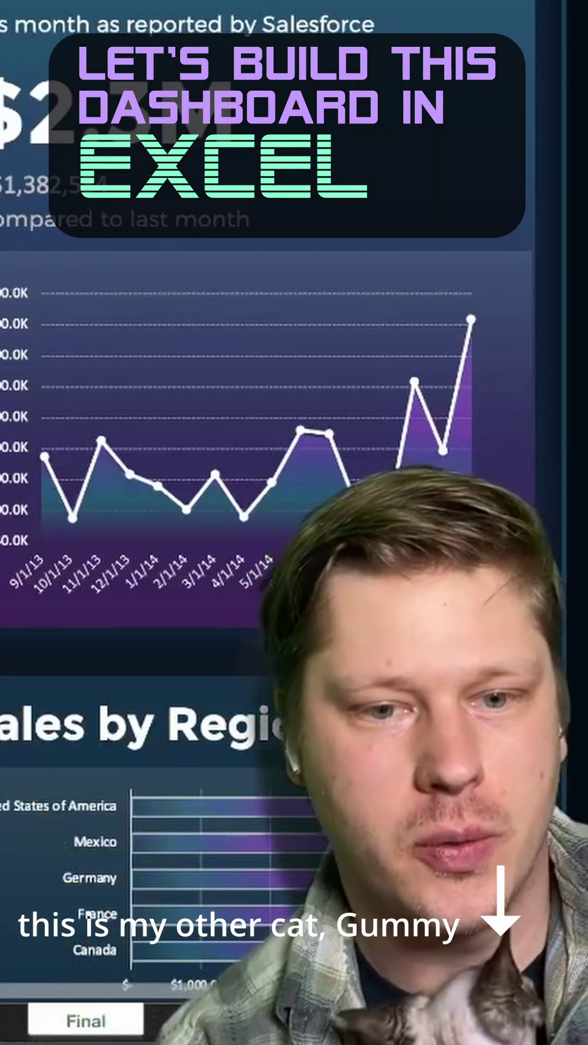
scroll(472, 267, "down", 3)
scroll(471, 267, "up", 3)
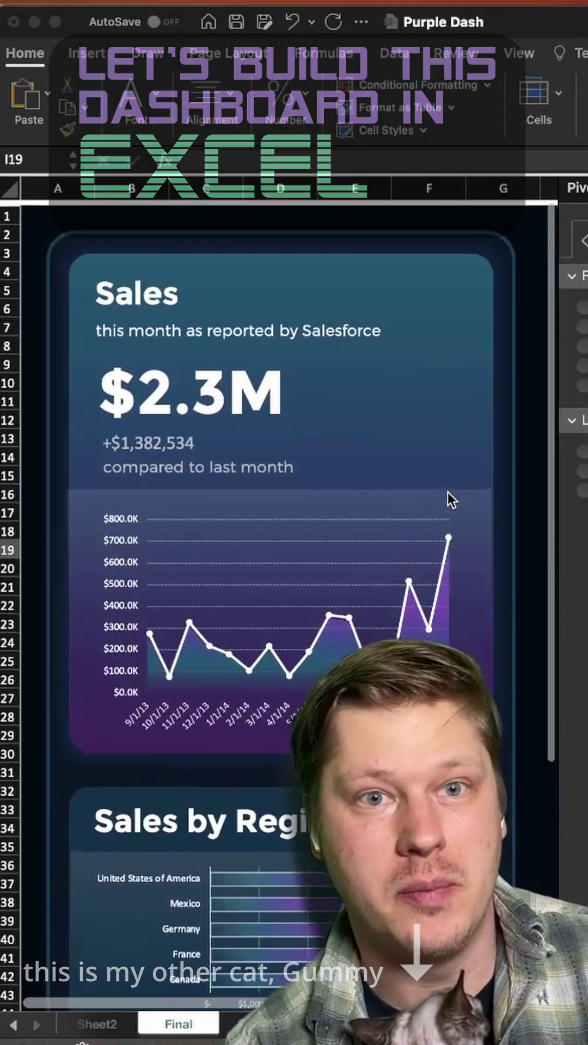
scroll(446, 534, "down", 1)
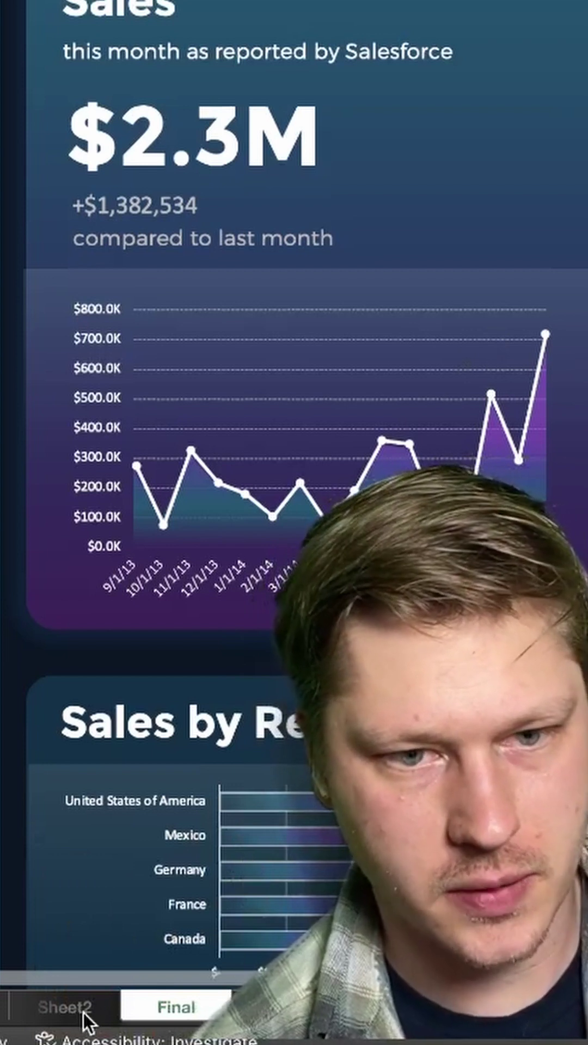
- On Sheet2, fill every cell of the worksheet with near-black navy
left_click(82, 1011)
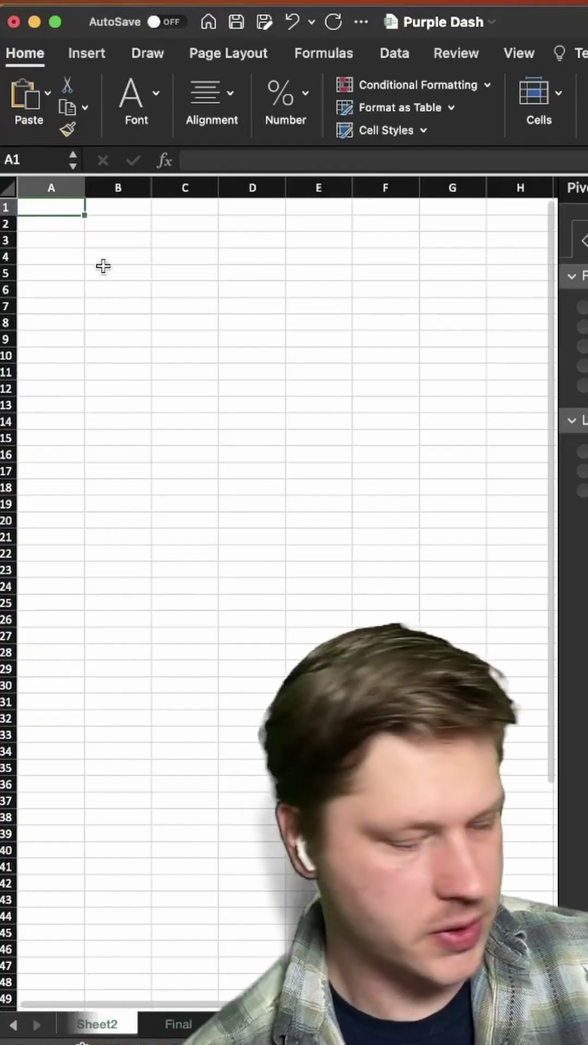
key("super+a")
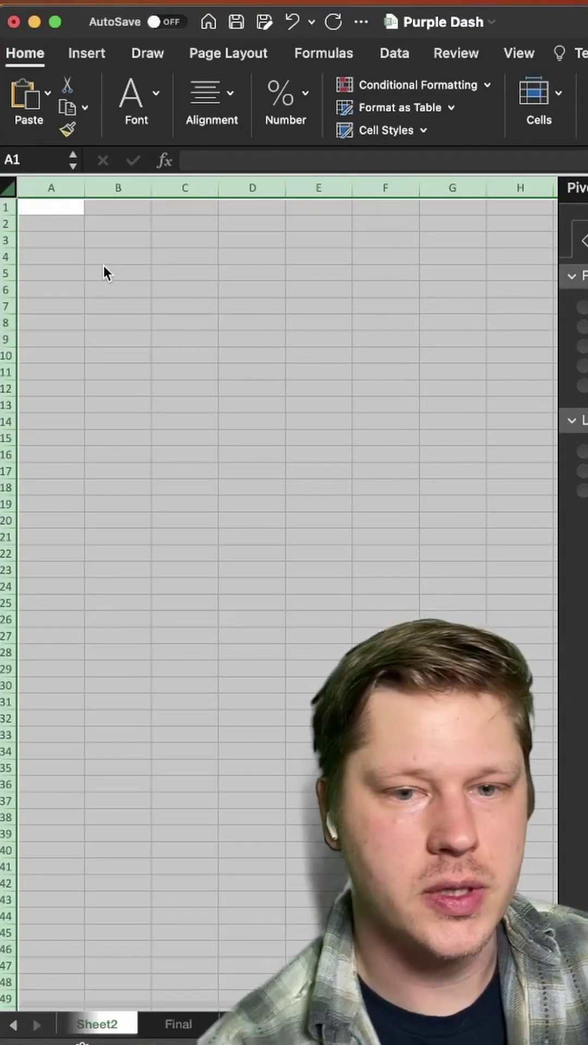
left_click(122, 108)
left_click(184, 187)
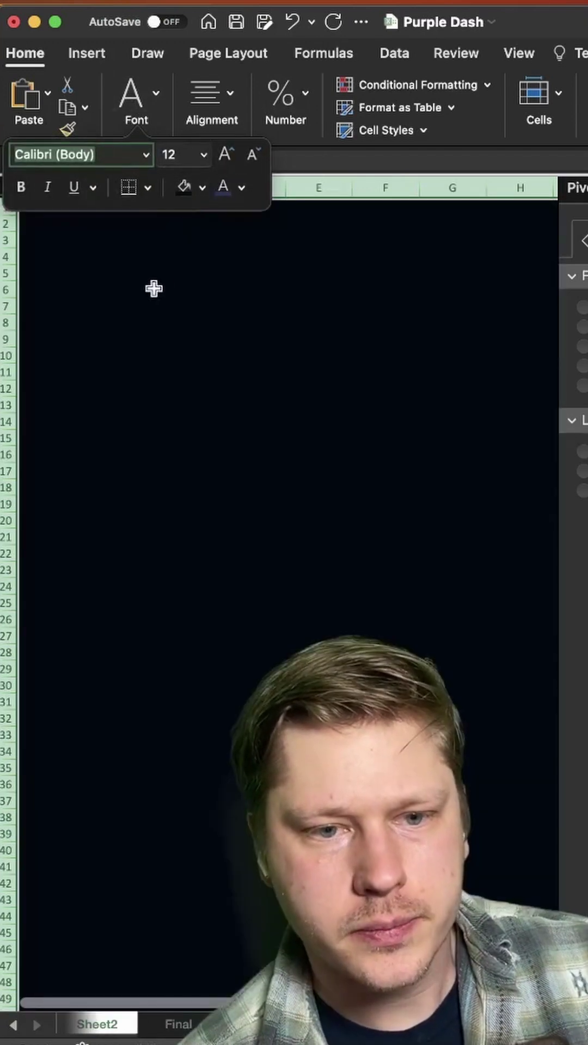
left_click(125, 279)
- Insert a rounded rectangle about 10.28" high and 6.31" wide, spanning A2 to H48, and reduce its corner rounding
left_click(86, 52)
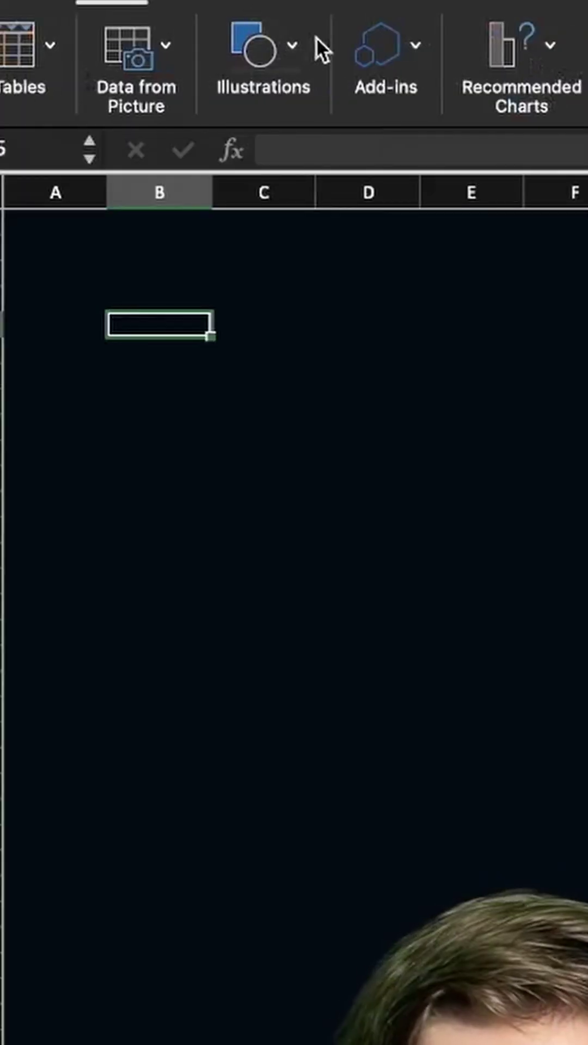
left_click(298, 44)
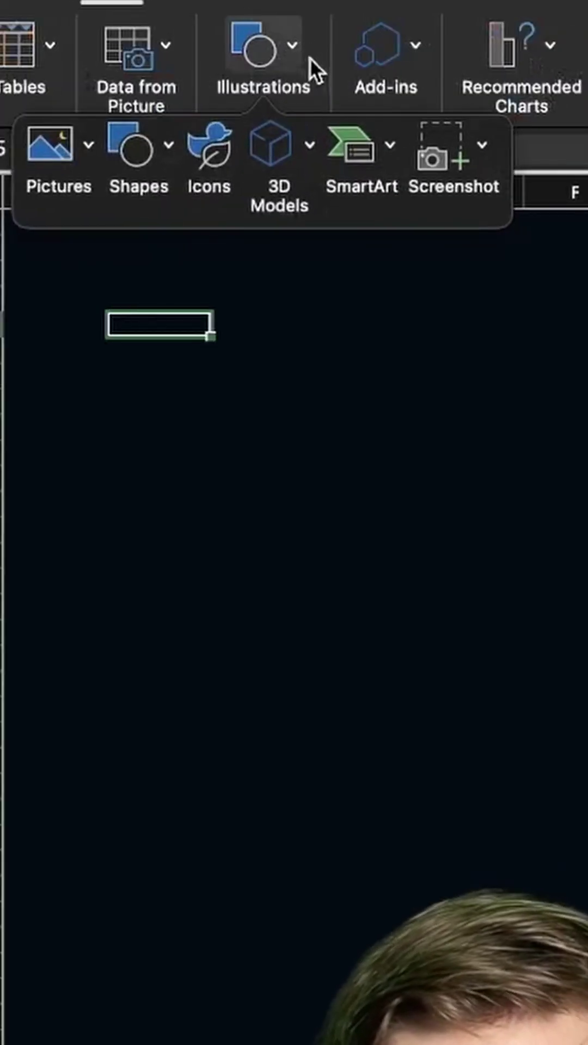
left_click(153, 147)
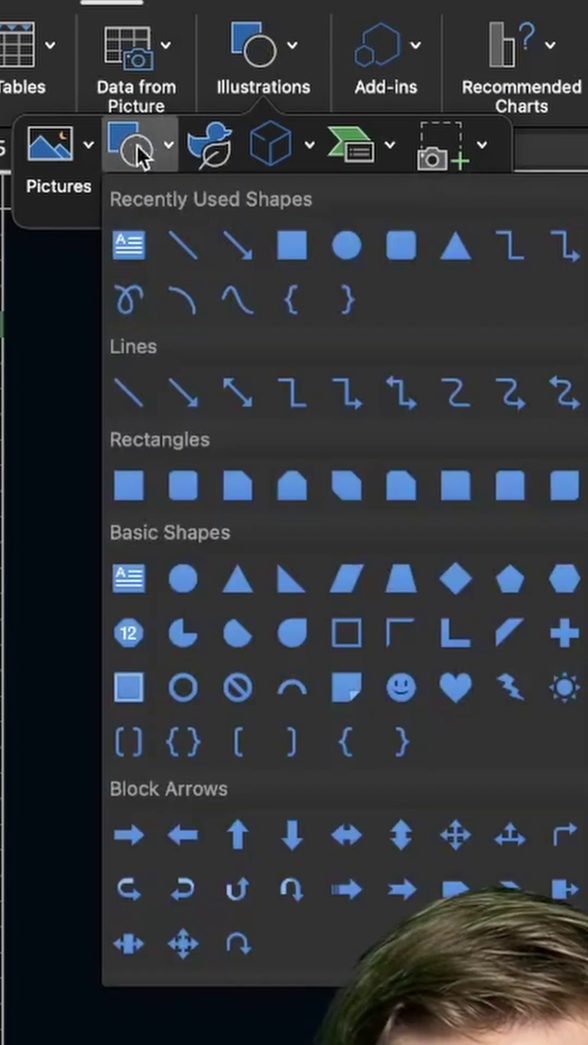
left_click(401, 248)
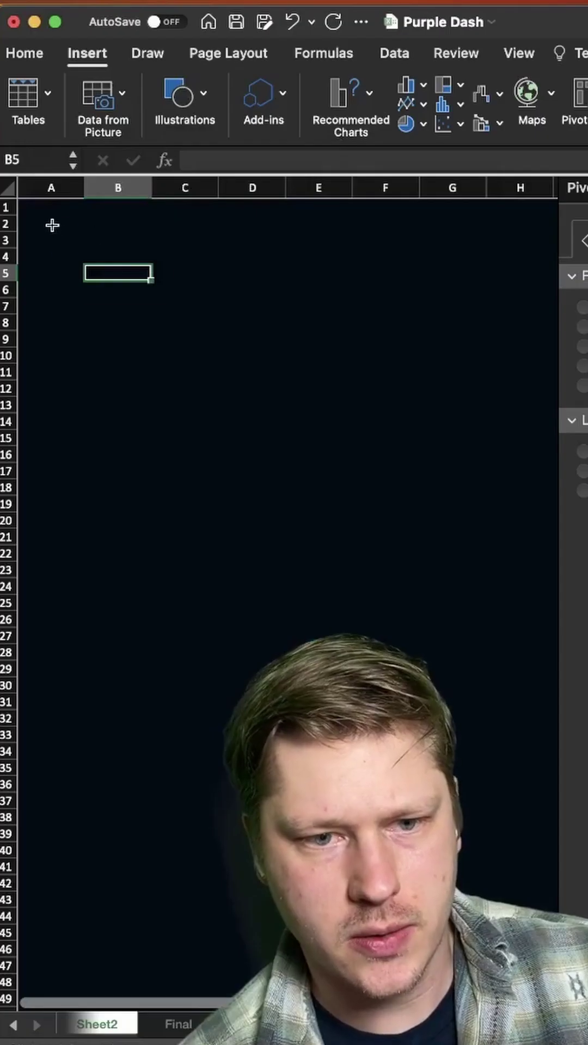
left_click_drag(52, 225, 492, 989)
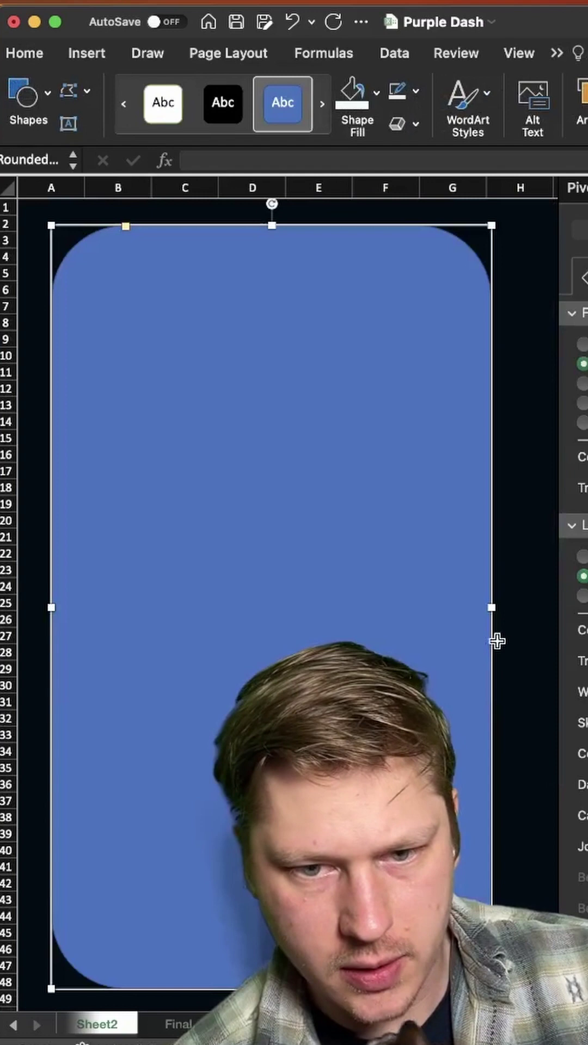
left_click_drag(125, 226, 119, 226)
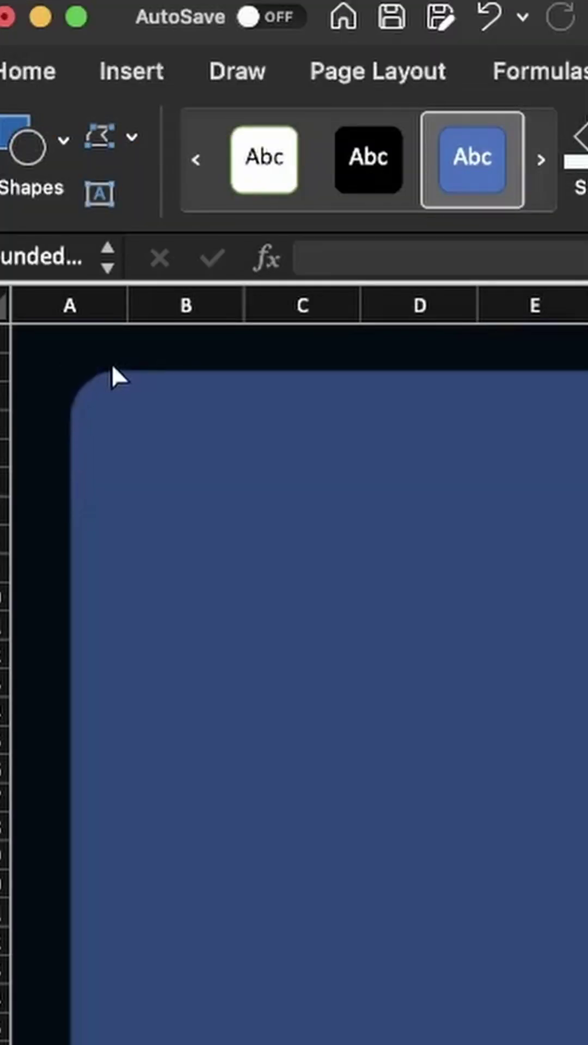
left_click_drag(112, 365, 108, 362)
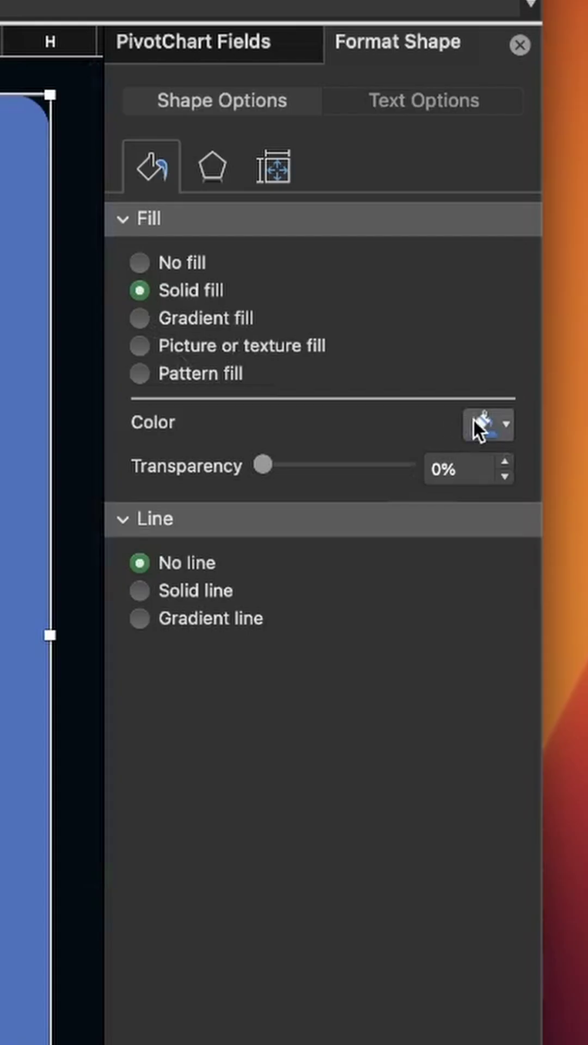
- Give the rounded rectangle a solid white fill with 85% transparency
left_click(474, 423)
left_click(483, 501)
left_click_drag(263, 466, 378, 473)
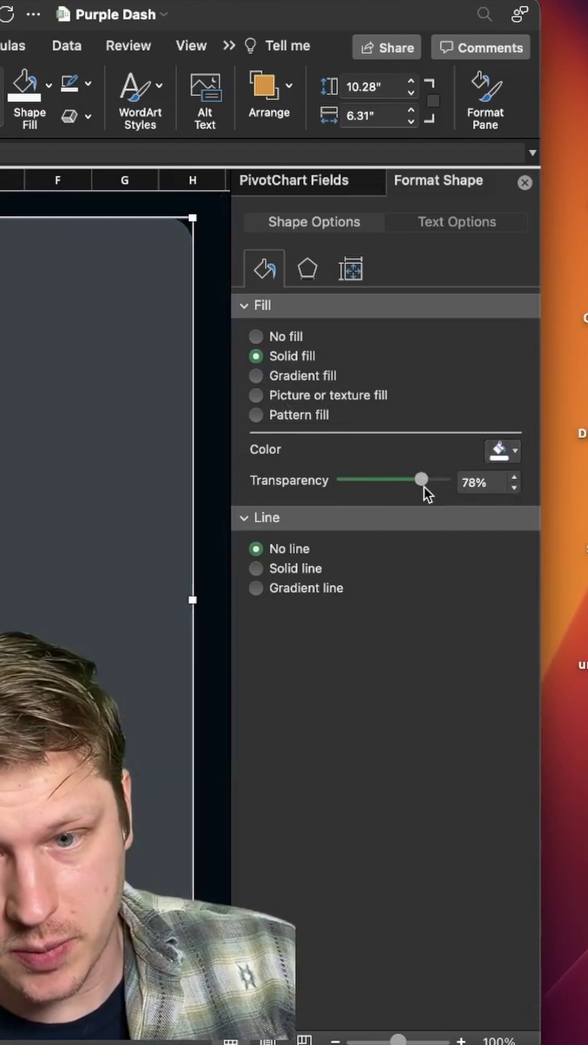
left_click_drag(424, 486, 427, 488)
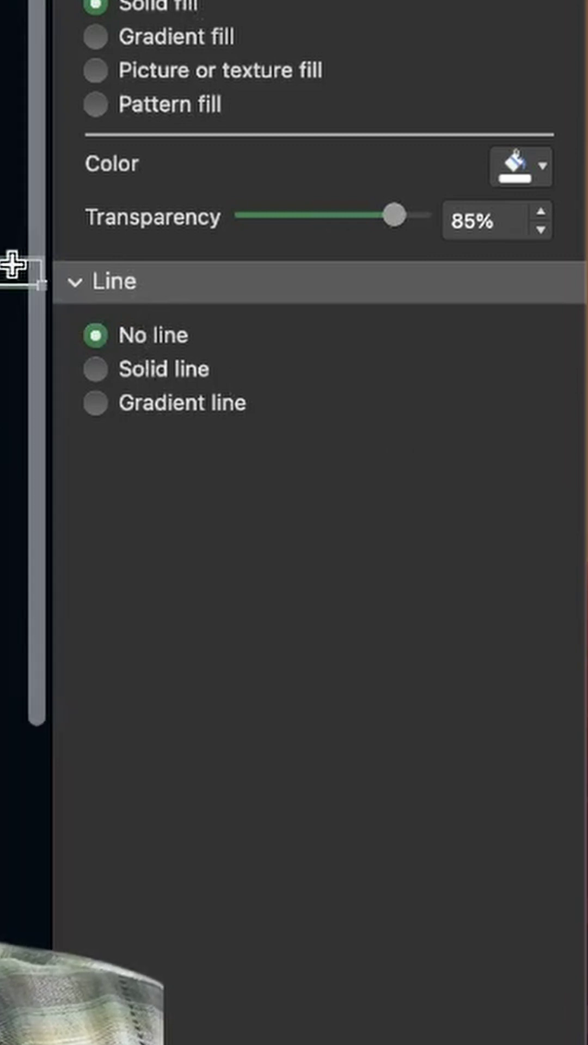
- Duplicate the panel and fit the copy inside its upper part as a card about 5.83" wide, spanning rows 3 to 32
left_click(346, 377)
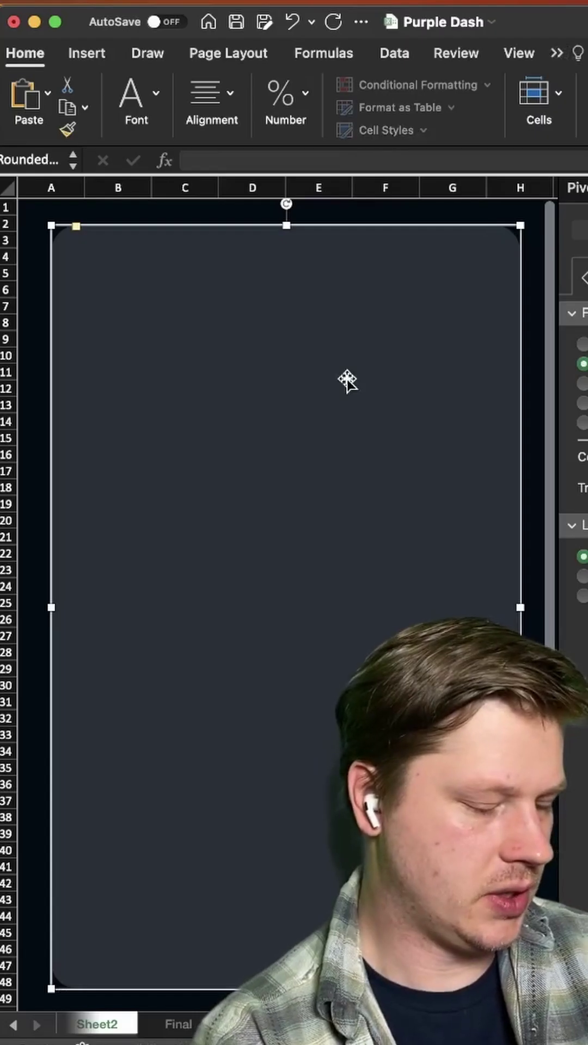
key("super+v")
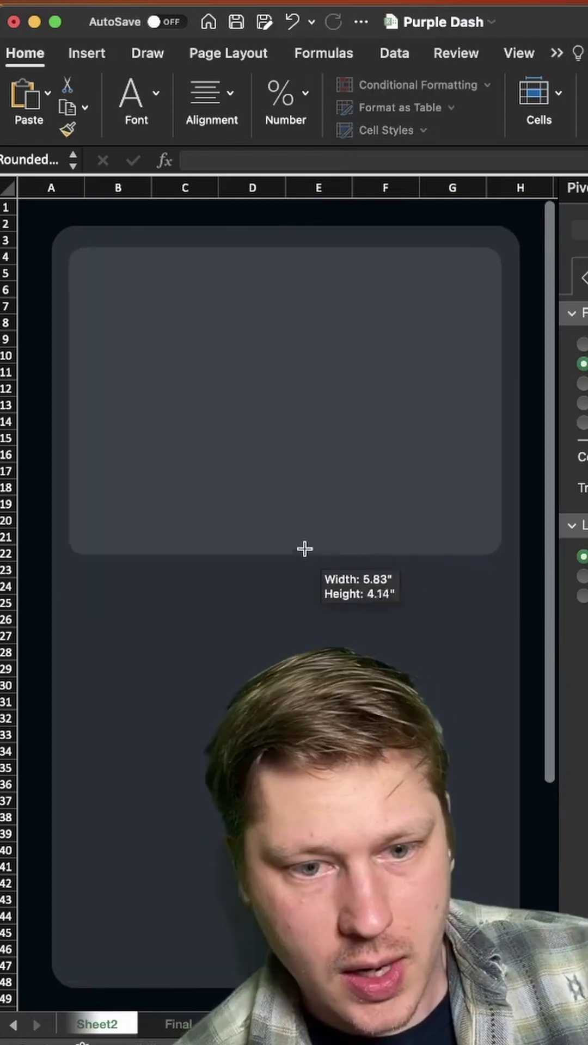
left_click_drag(304, 549, 301, 732)
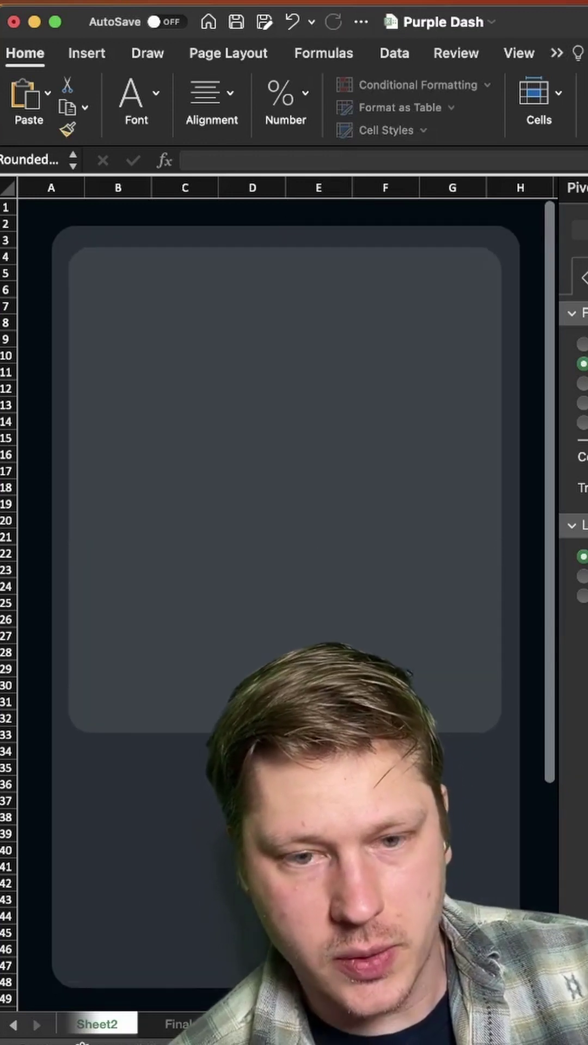
left_click(261, 534)
mouse_move(261, 534)
left_mouse_down()
mouse_move(263, 522)
mouse_move(261, 528)
left_mouse_up()
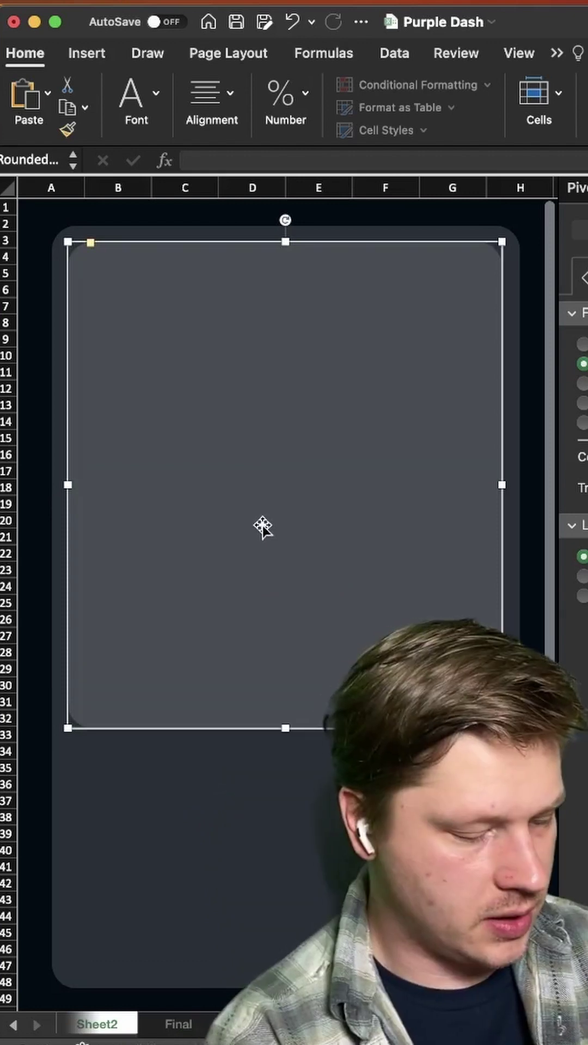
- Duplicate the upper card, align the copy beneath it, and shorten it to span rows 34 to 47
key("super+z")
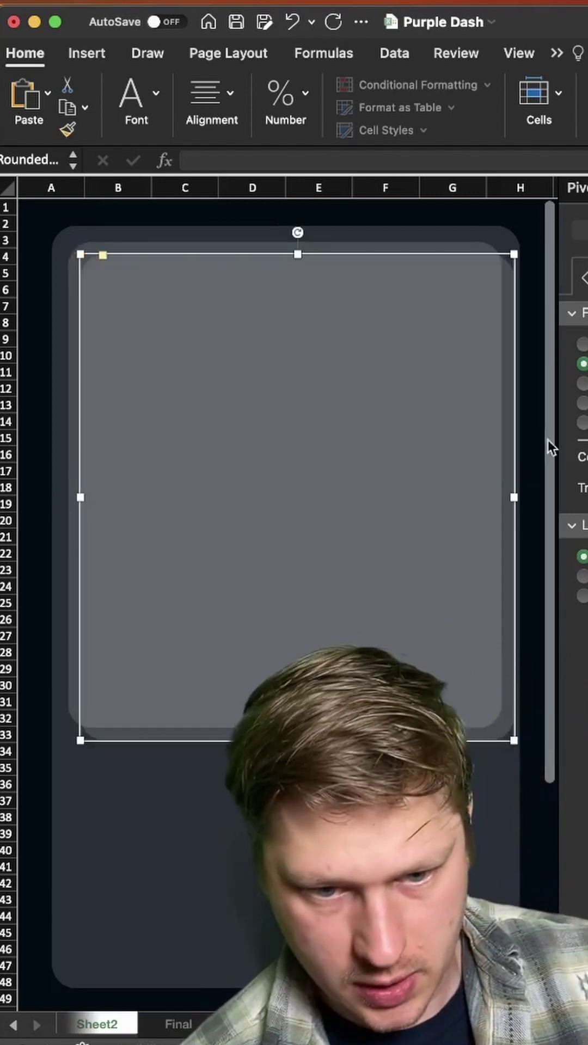
left_click_drag(377, 418, 375, 631)
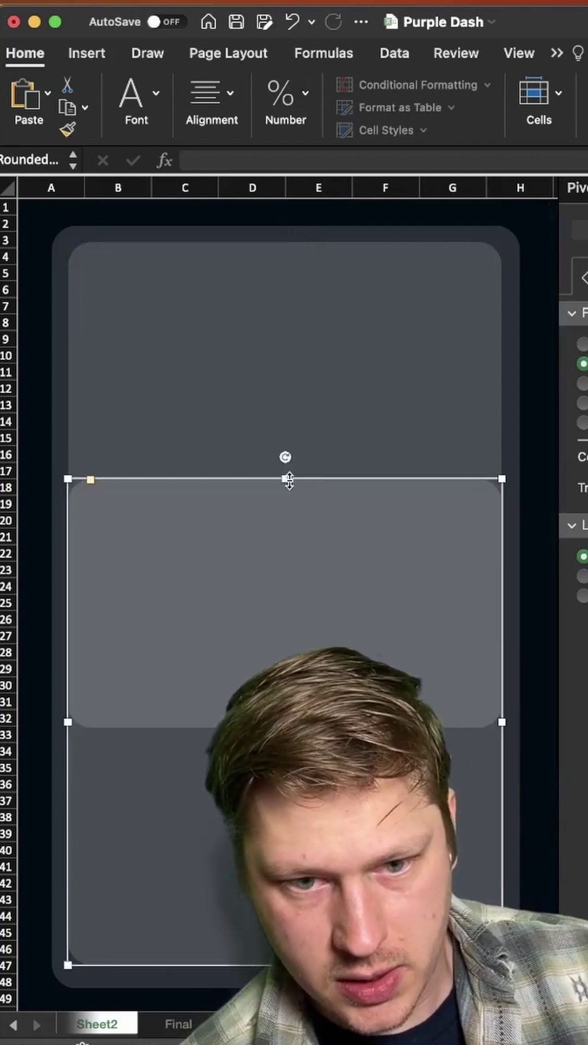
left_click_drag(289, 480, 284, 747)
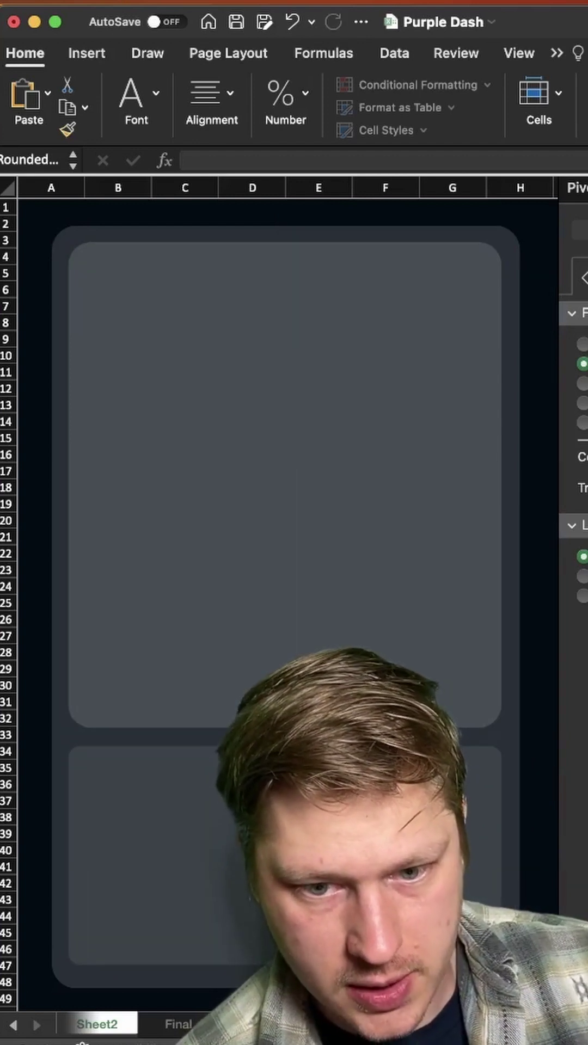
left_click(81, 763)
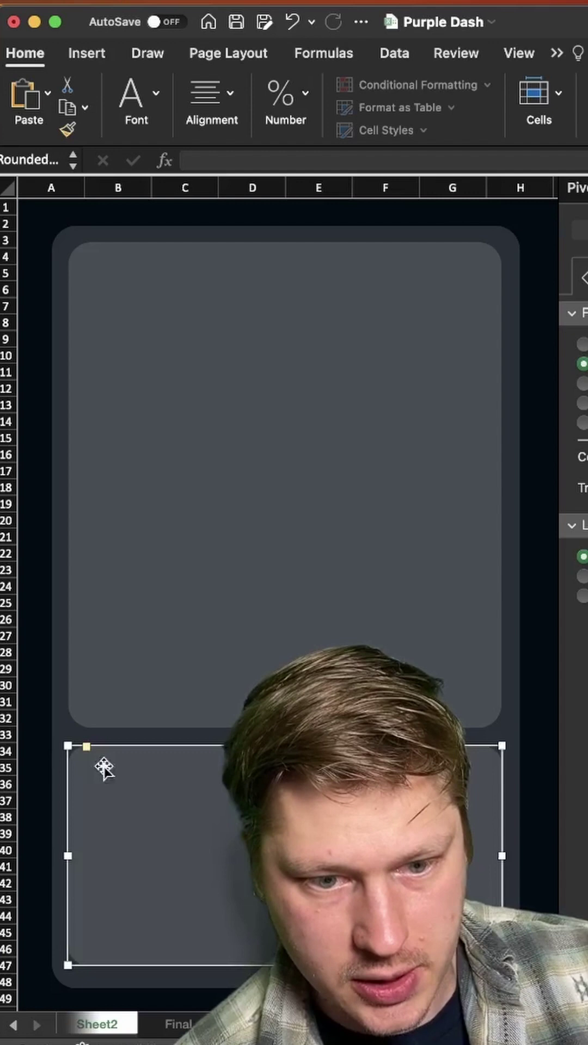
left_click_drag(111, 768, 117, 768)
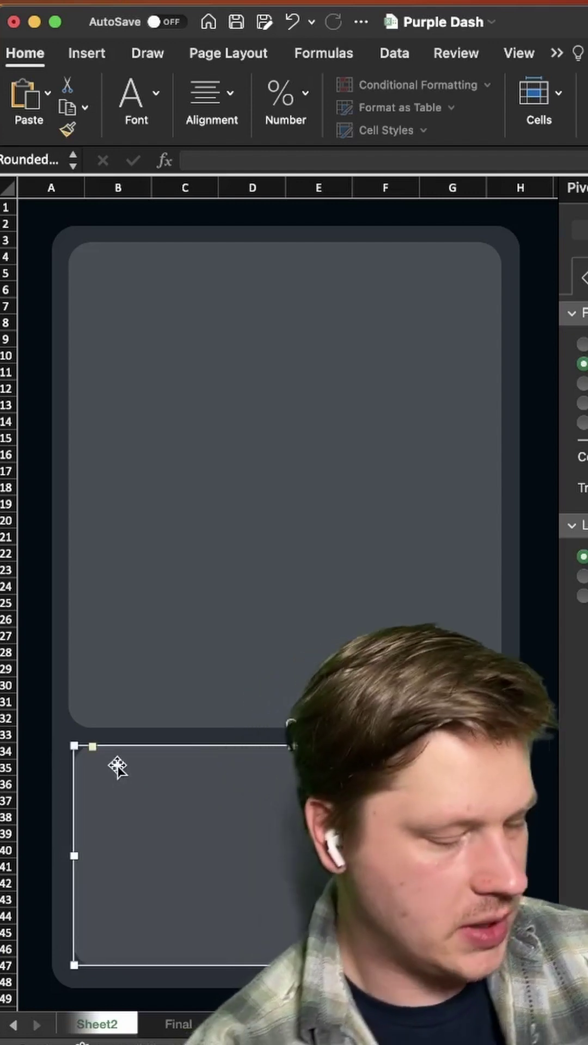
key("super+z")
- Lower the top edge of the lower card slightly to widen the gap between the cards, and nudge the upper card down
scroll(117, 768, "down", 1)
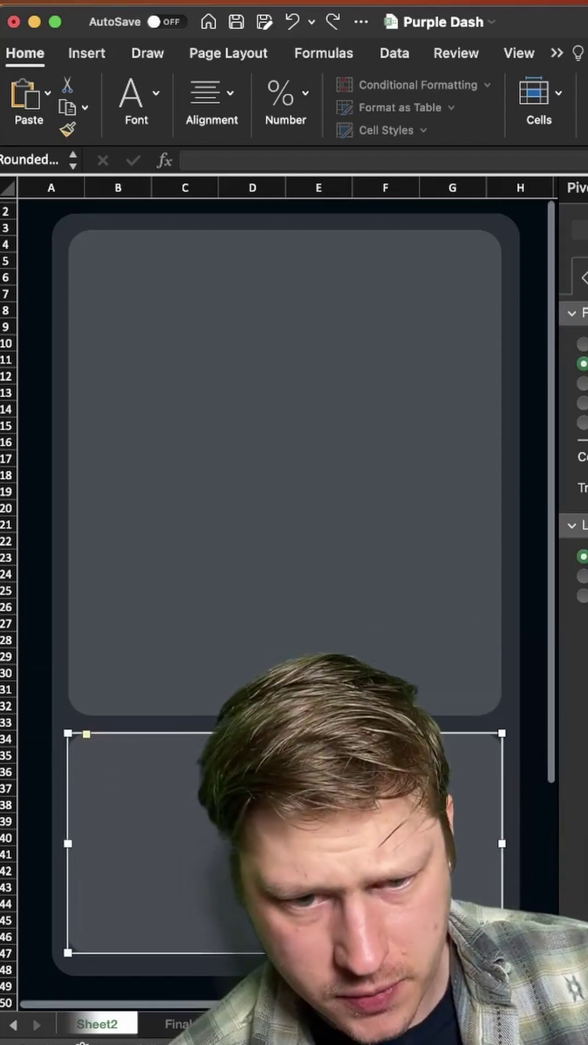
left_click(520, 689)
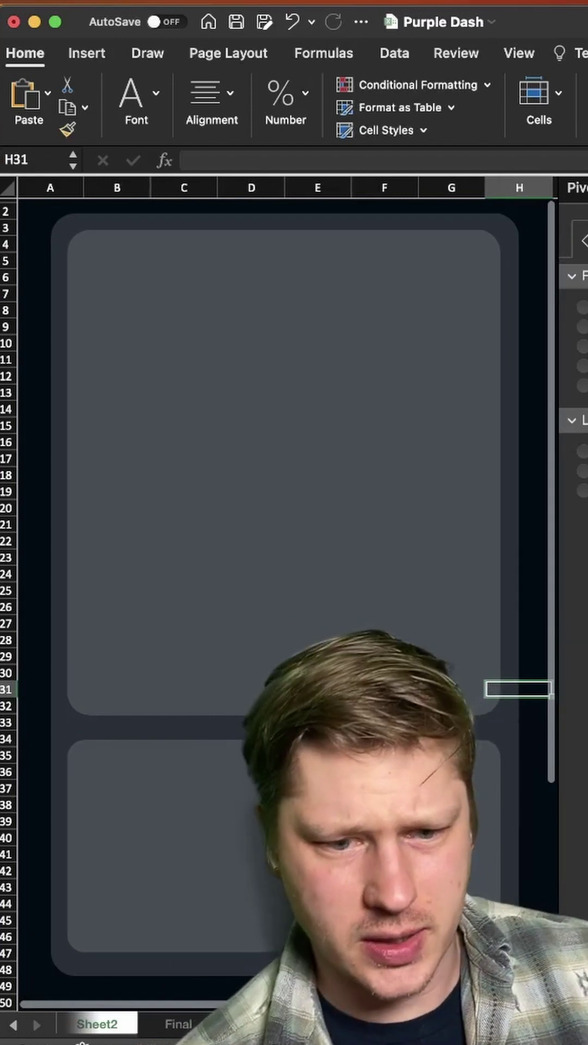
left_click(349, 816)
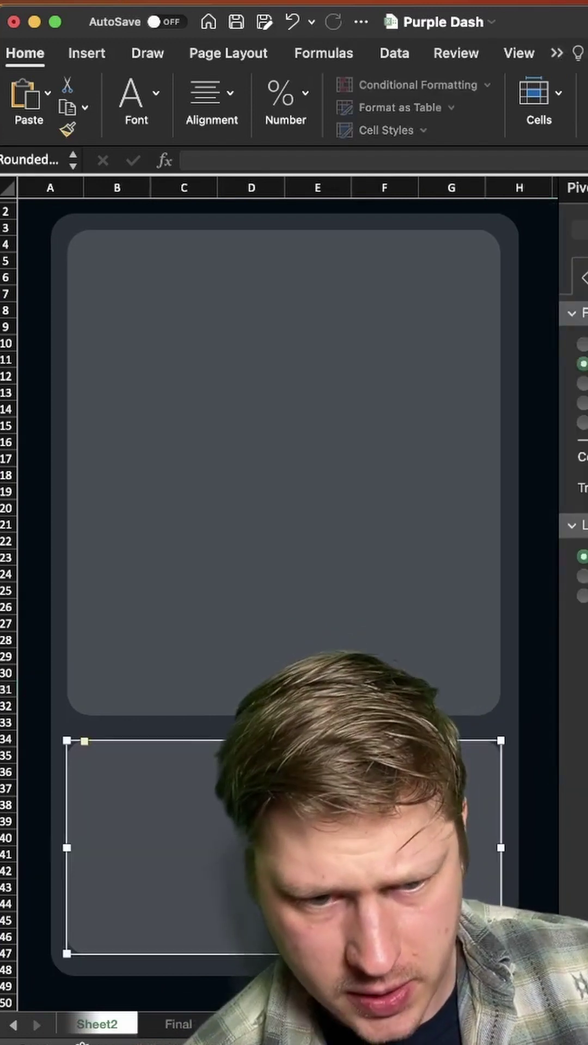
key("super+z")
left_click(298, 580)
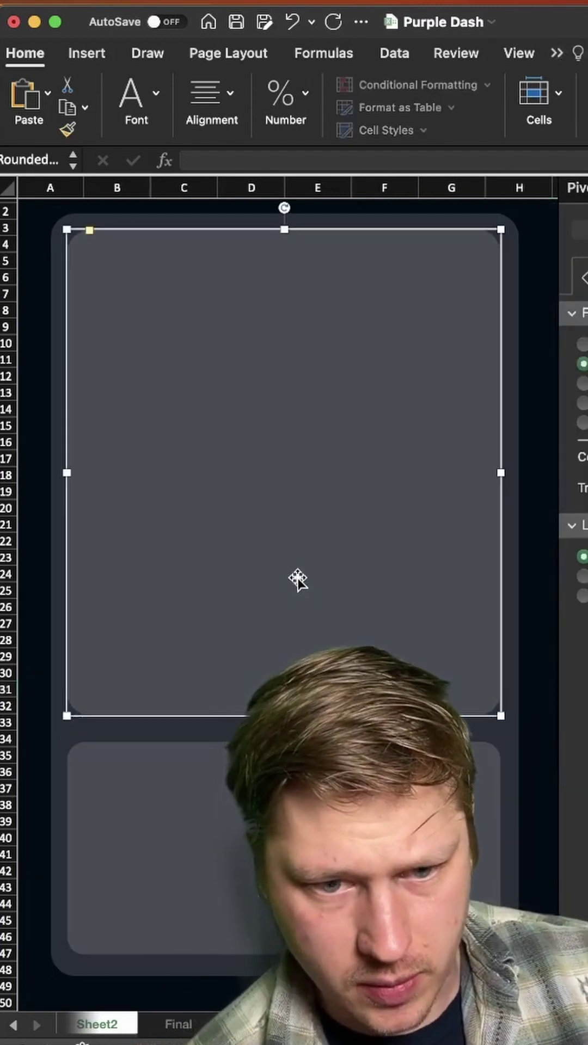
key("Down")
scroll(305, 580, "right", 3)
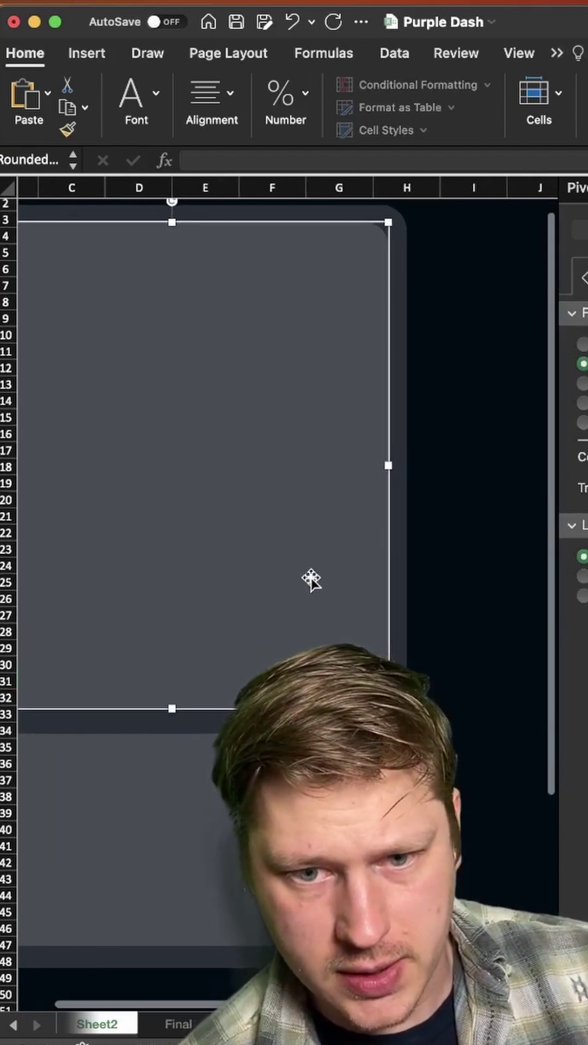
left_click(469, 514)
scroll(473, 514, "left", 3)
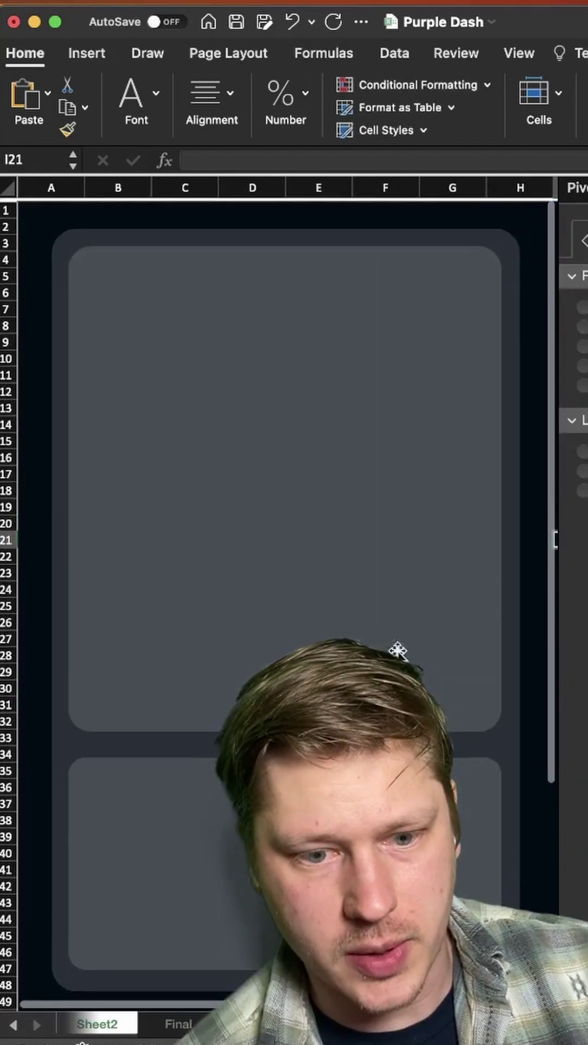
left_click(284, 860)
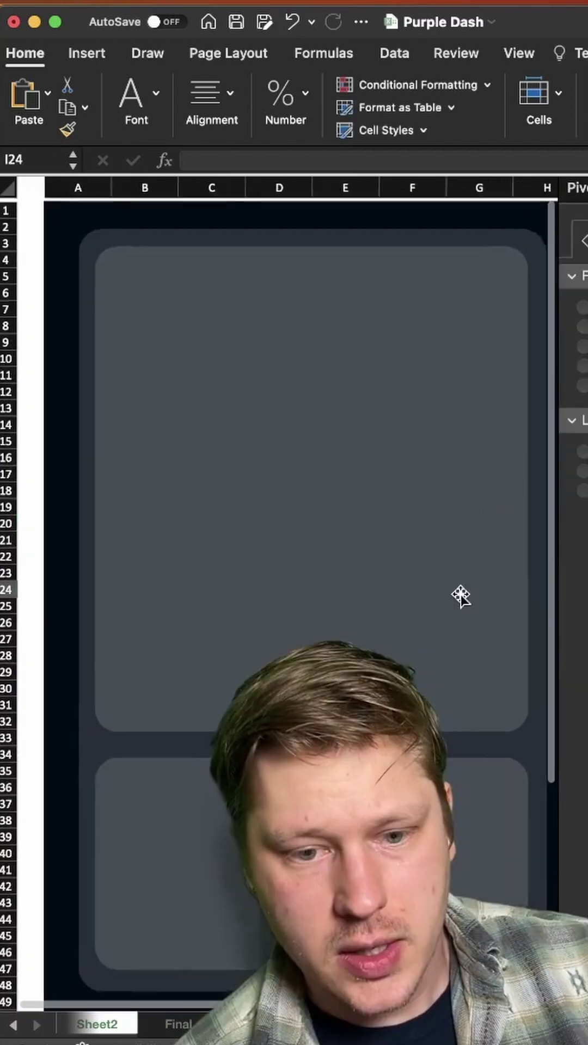
scroll(460, 596, "right", 1)
scroll(460, 583, "down", 1)
- Apply a linear purple-to-teal gradient fill at 270° to the upper card and raise the teal stop's transparency
left_click(364, 581)
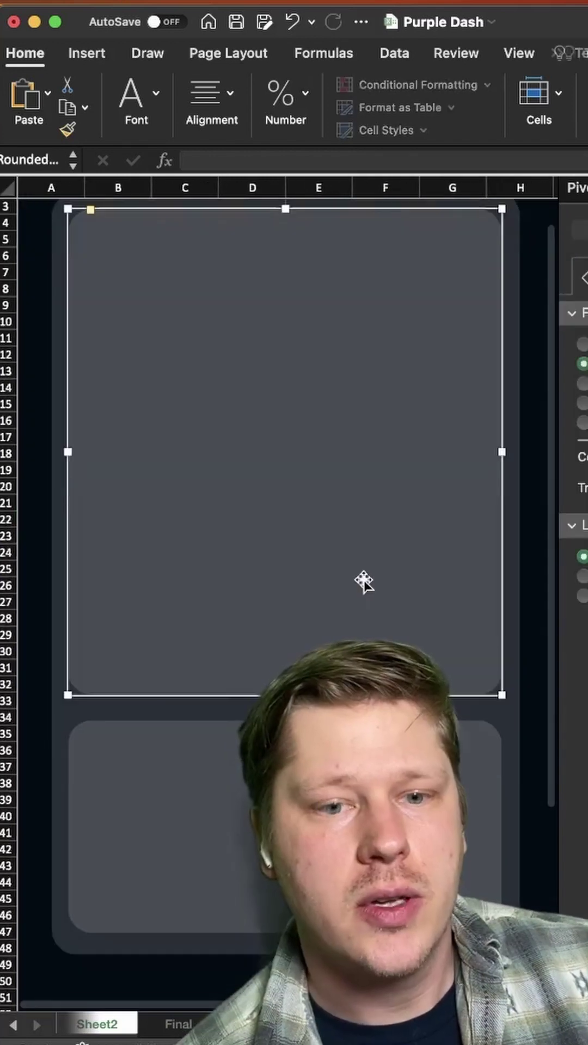
scroll(384, 526, "up", 1)
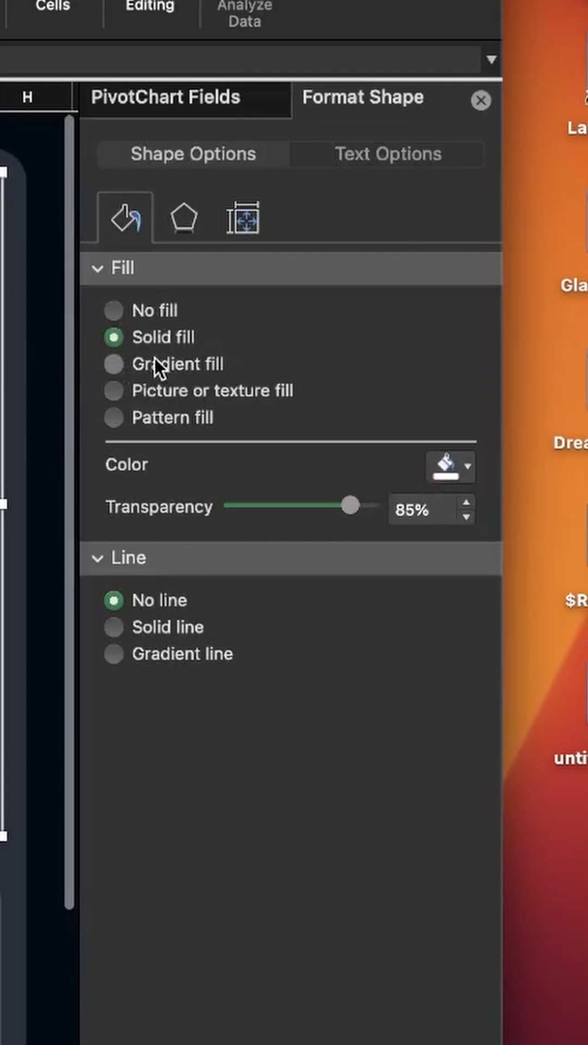
left_click(581, 384)
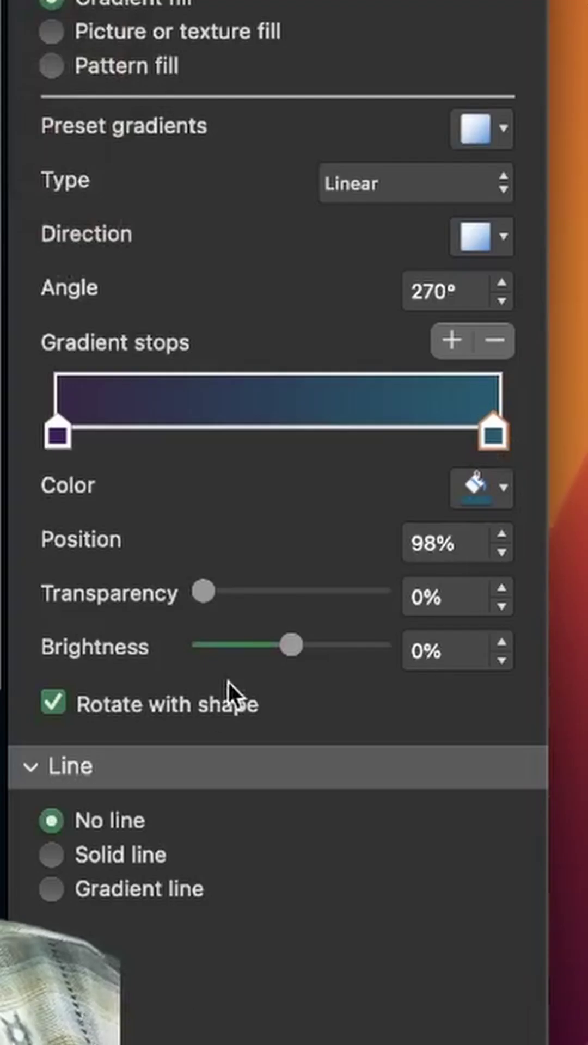
left_click_drag(203, 594, 276, 586)
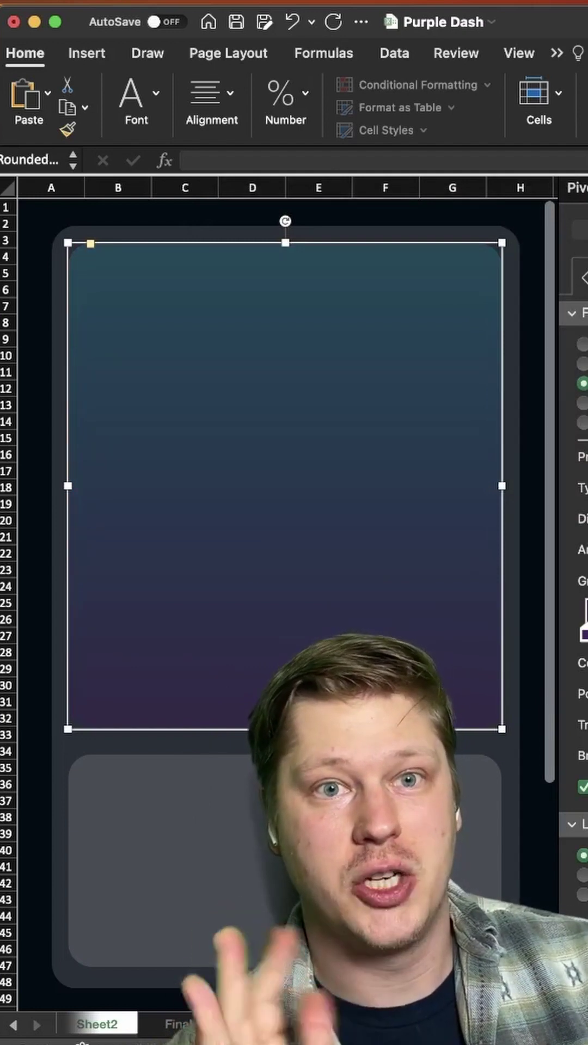
- Tint the lower card and the large background panel with a translucent teal fill
left_click(206, 964)
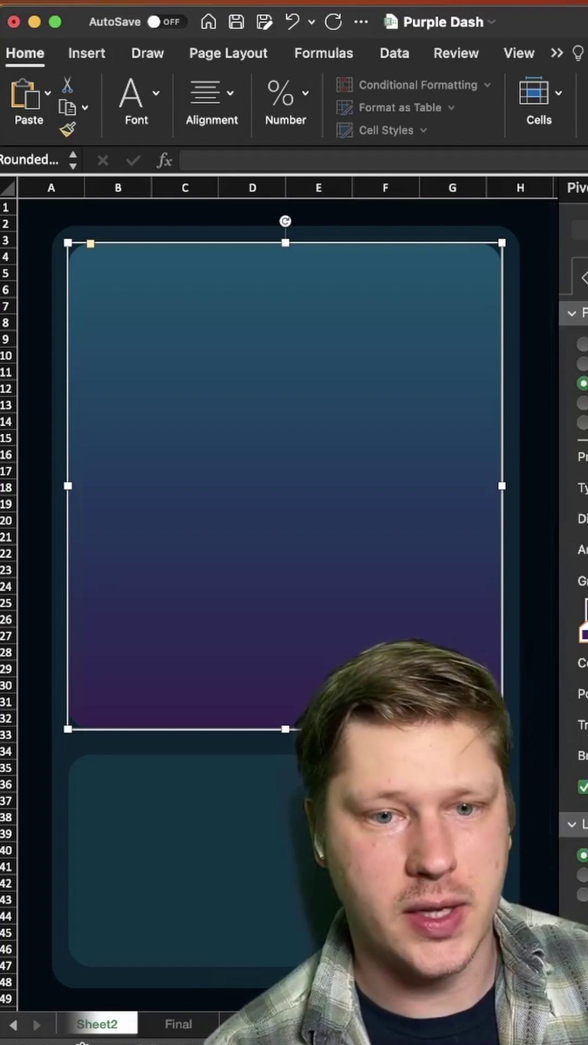
- Draw a text box near the top of the upper card, across columns B to F, and remove its fill and outline
left_click(116, 57)
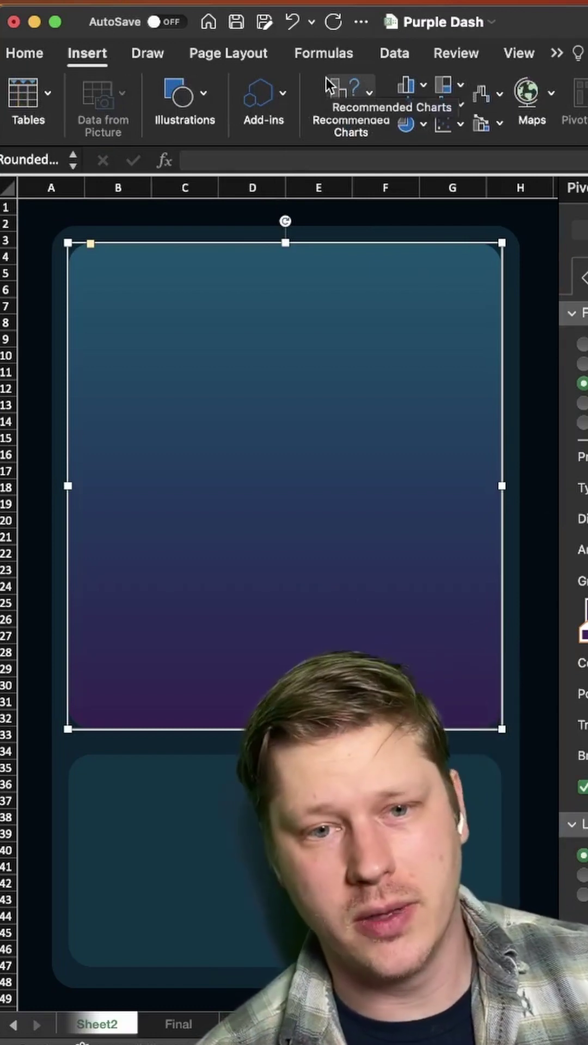
scroll(335, 81, "right", 2)
scroll(339, 85, "right", 5)
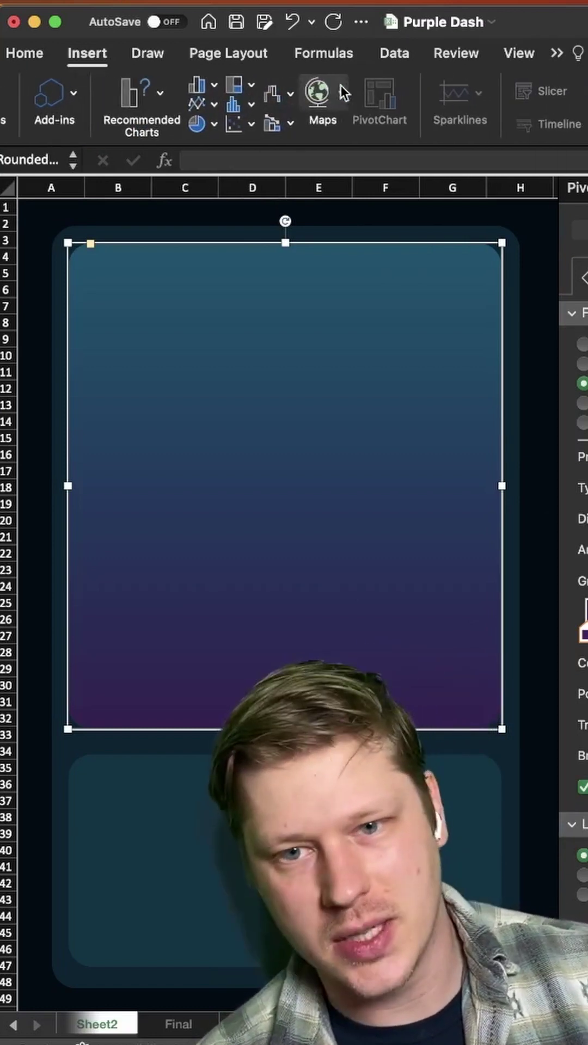
left_click(455, 104)
left_click(385, 162)
left_click(383, 162)
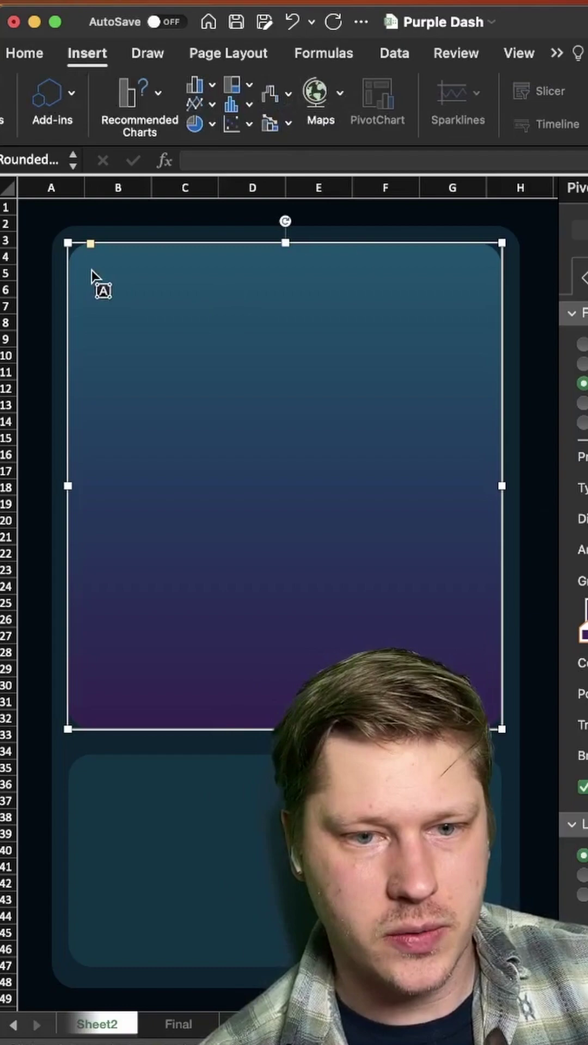
left_click_drag(91, 270, 349, 328)
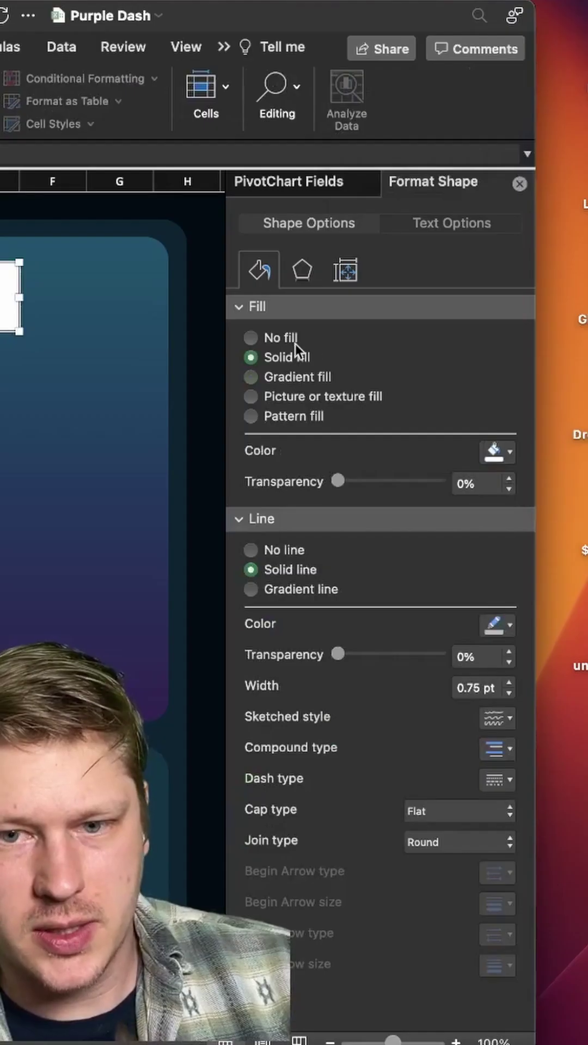
left_click(295, 342)
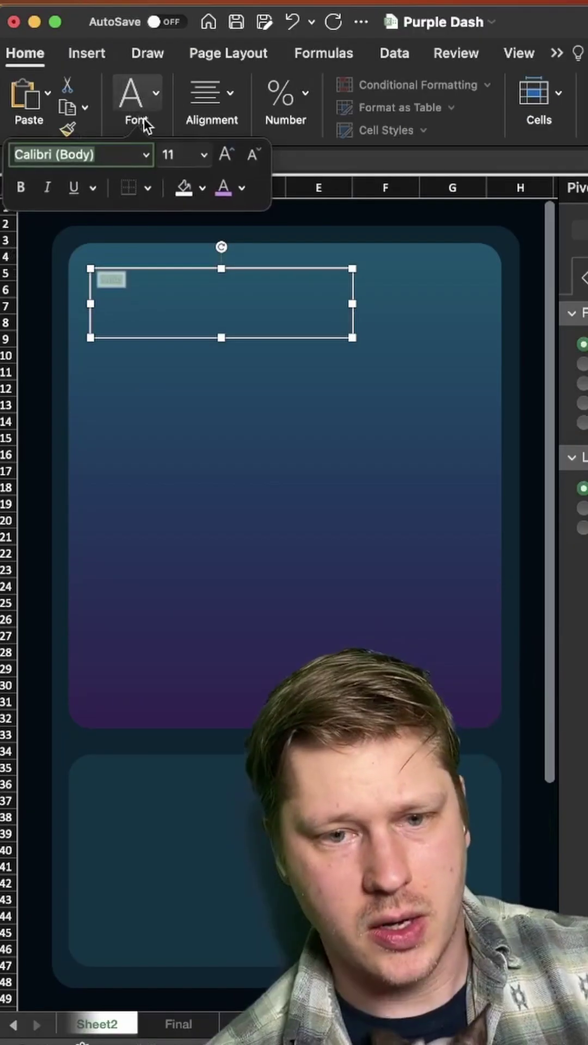
- Enter the title "Sales" in the text box and format it in white bold Montserrat at 32 pt
left_click(240, 188)
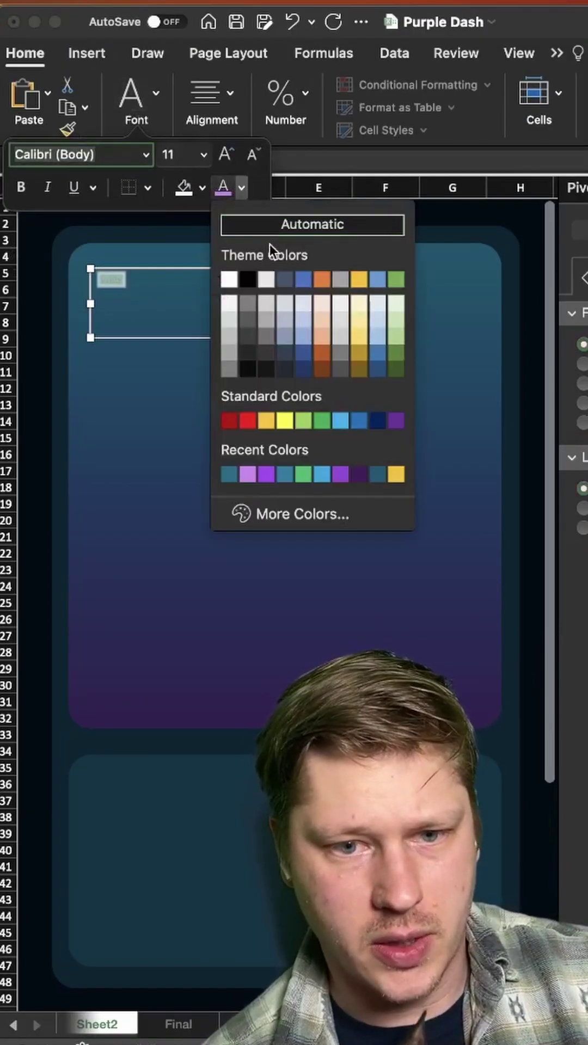
left_click(231, 278)
left_click(156, 103)
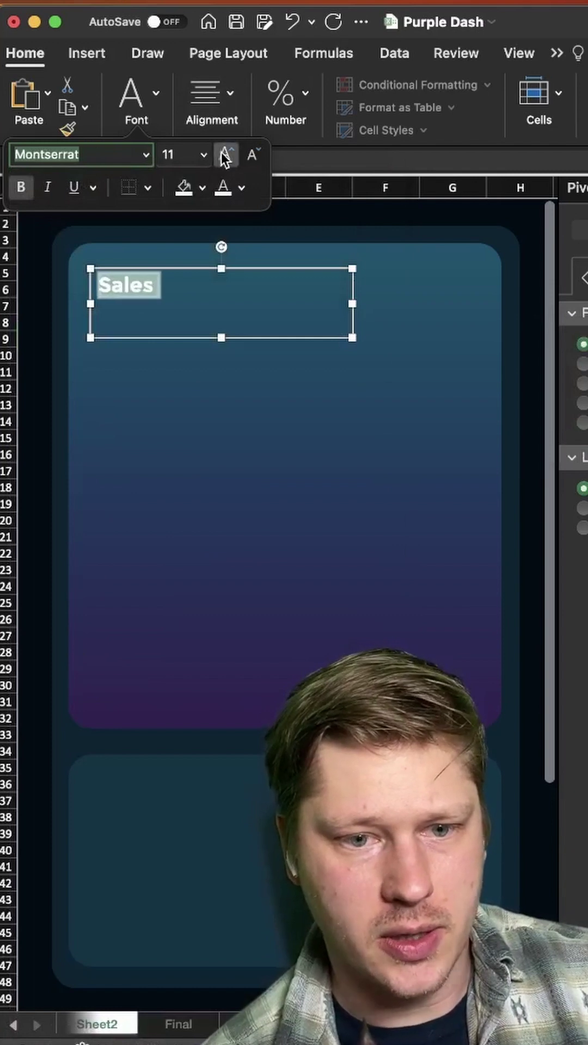
left_click(225, 157)
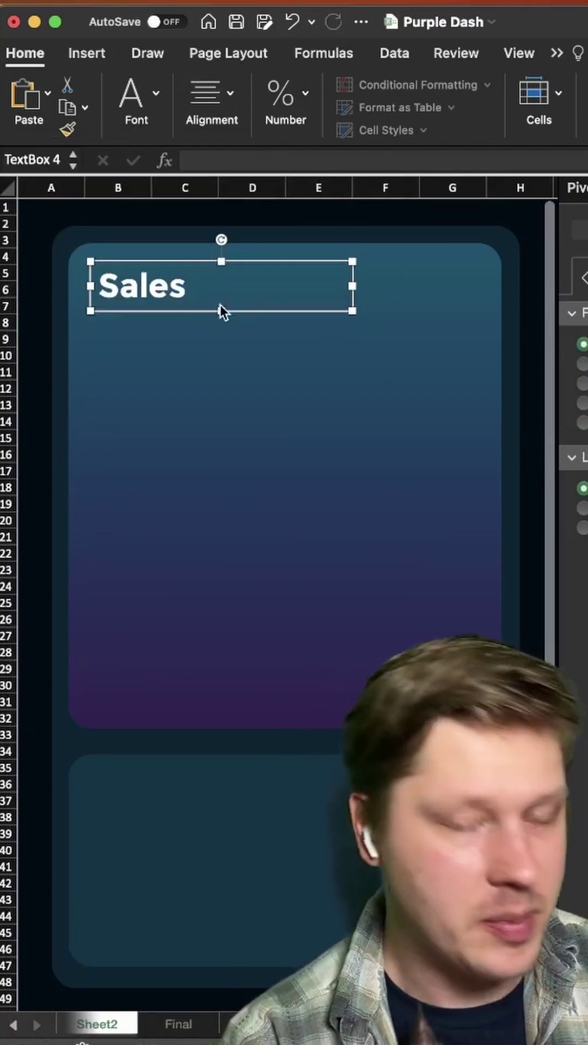
- Duplicate the Sales title, align the copy directly beneath it, and change its text to "for this month from Salesforce"
key("super+d")
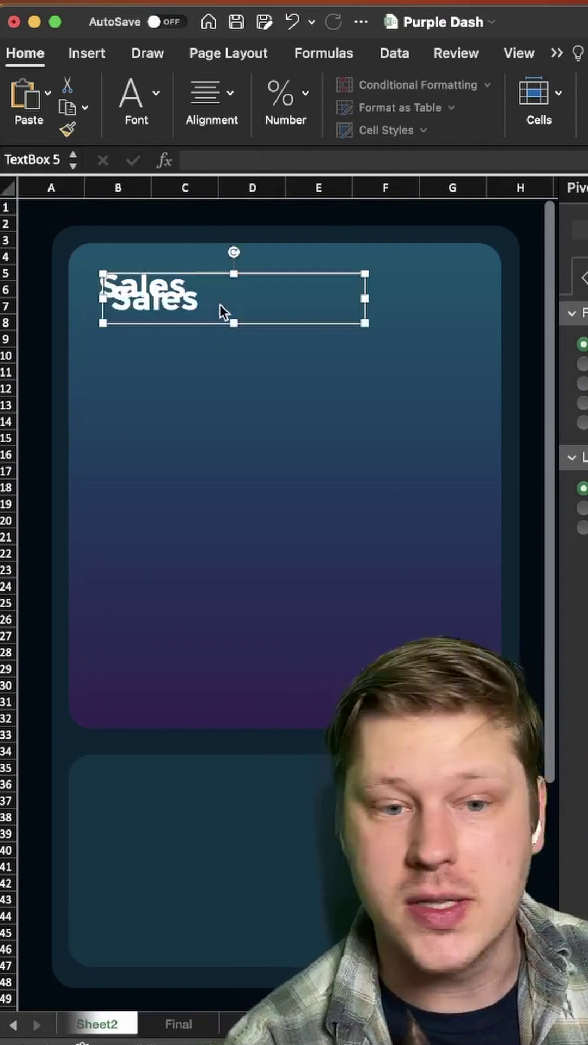
left_click_drag(263, 326, 252, 345)
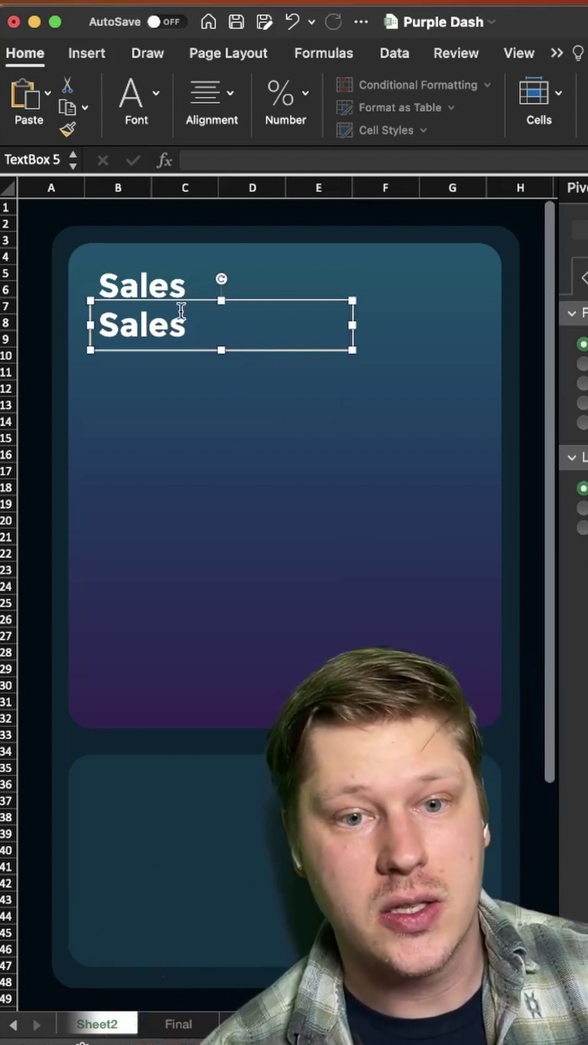
double_click(131, 316)
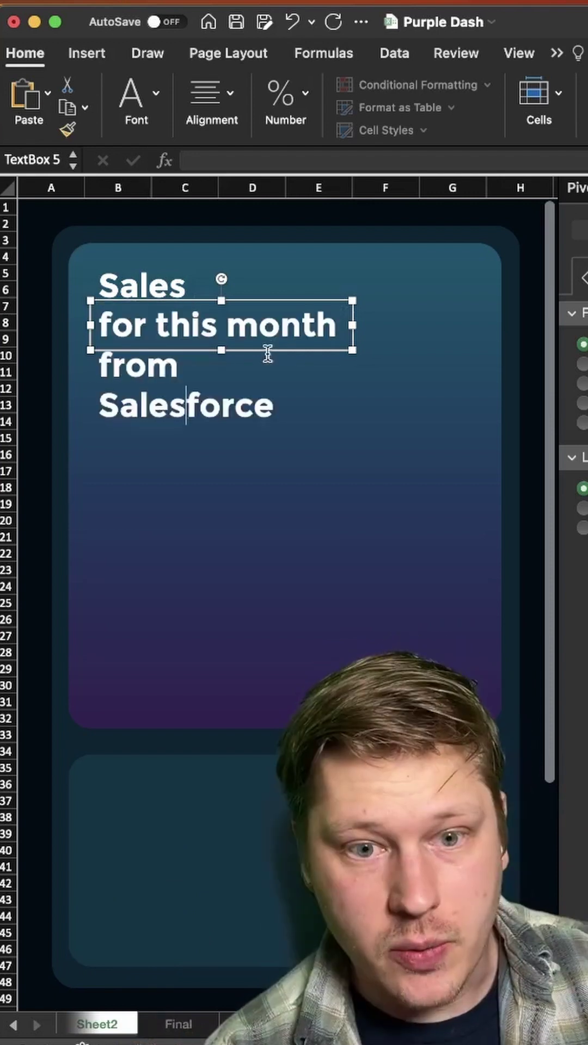
left_click(268, 353)
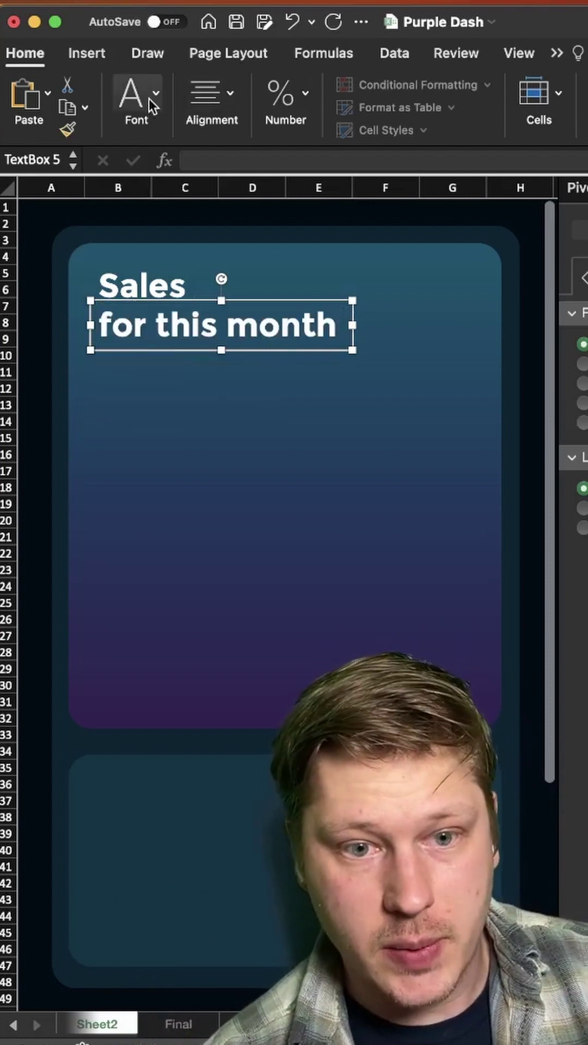
- Set the subtitle's font to Montserrat Light and reduce it to 16 pt so it fits on one line
left_click(148, 98)
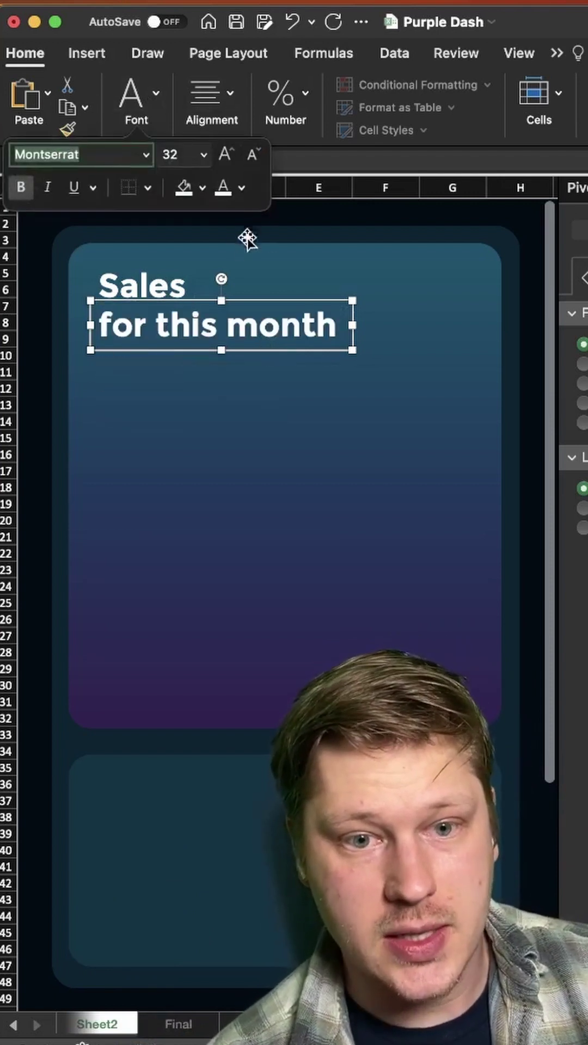
left_click(146, 155)
mouse_move(228, 336)
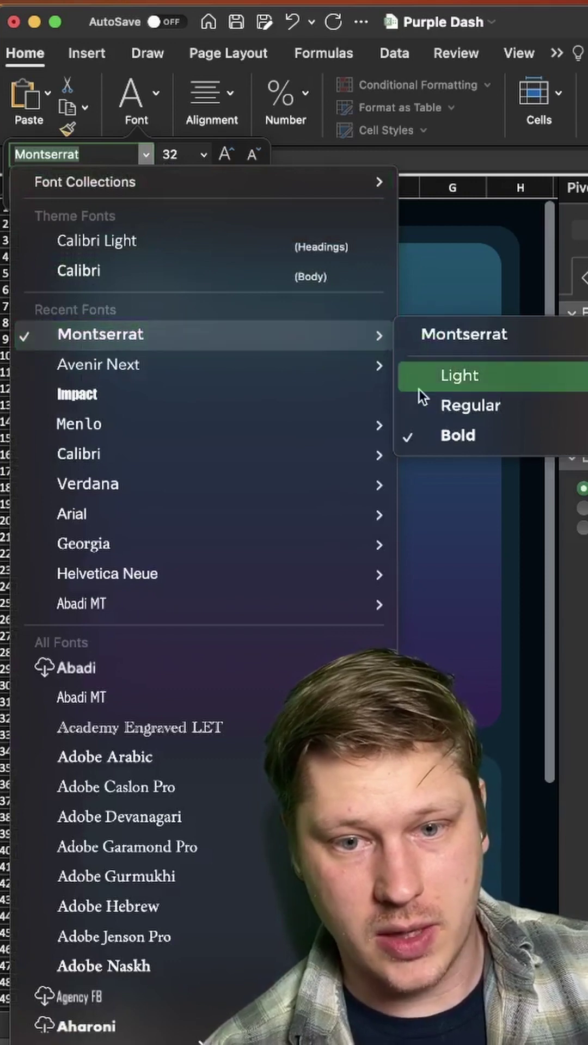
left_click(468, 377)
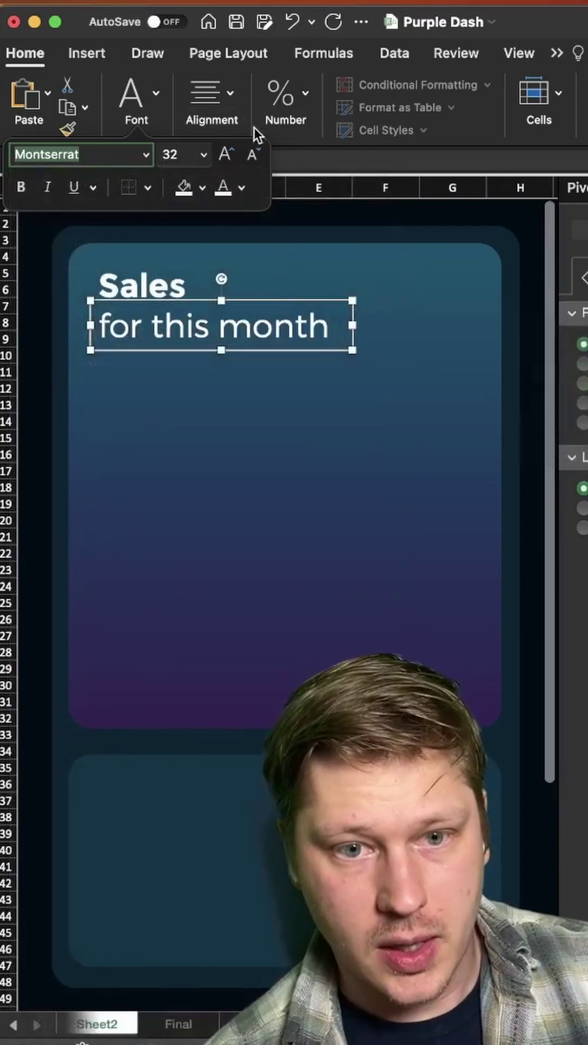
left_click(260, 158)
left_click(260, 156)
left_click(259, 157)
left_click(259, 157)
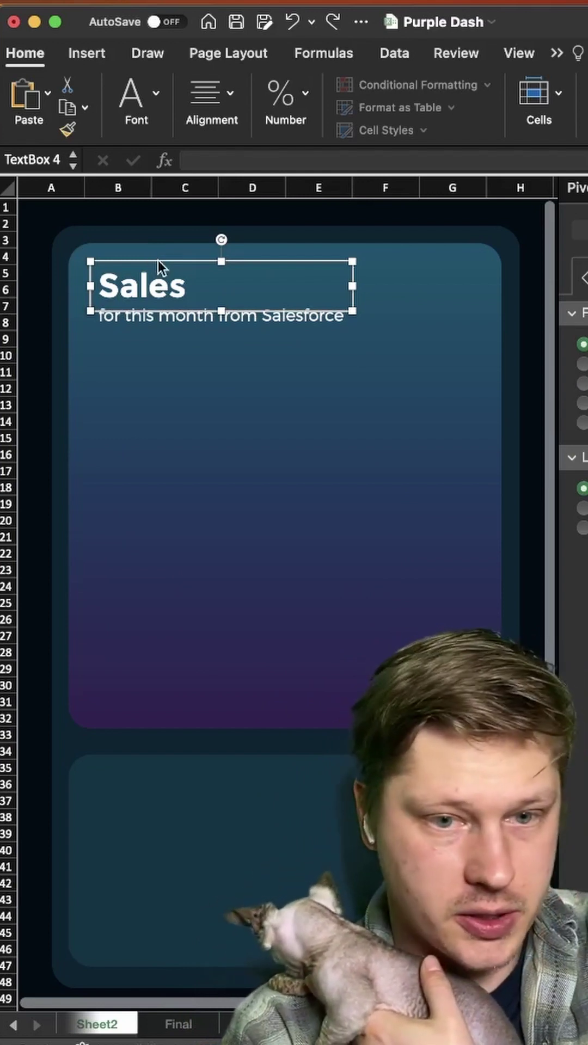
- Paste a copy of the Sales title at the top of the lower card and change it to "Sales by region"
key("super+v")
left_click(210, 778)
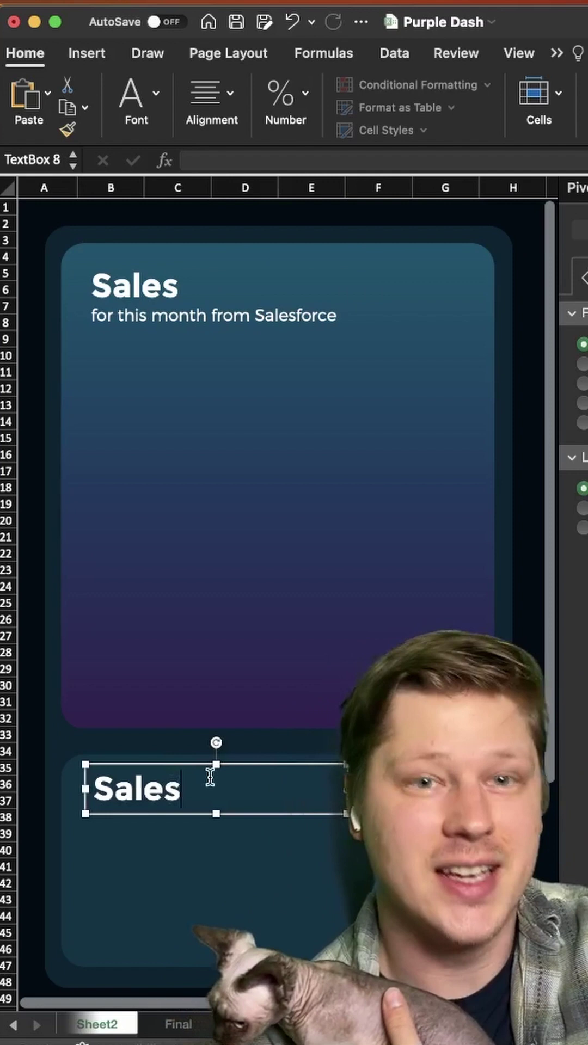
type("by")
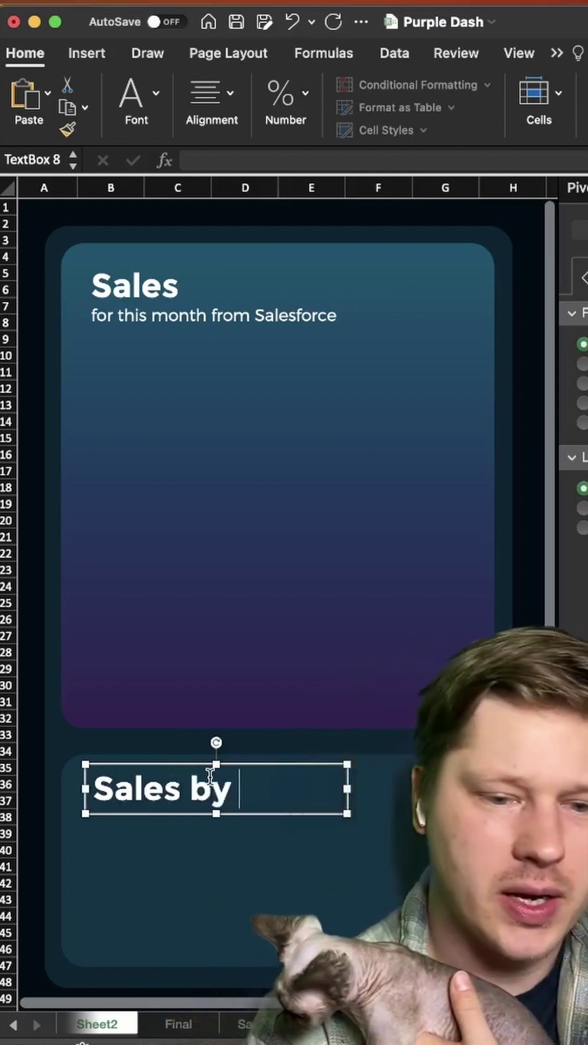
type(" region")
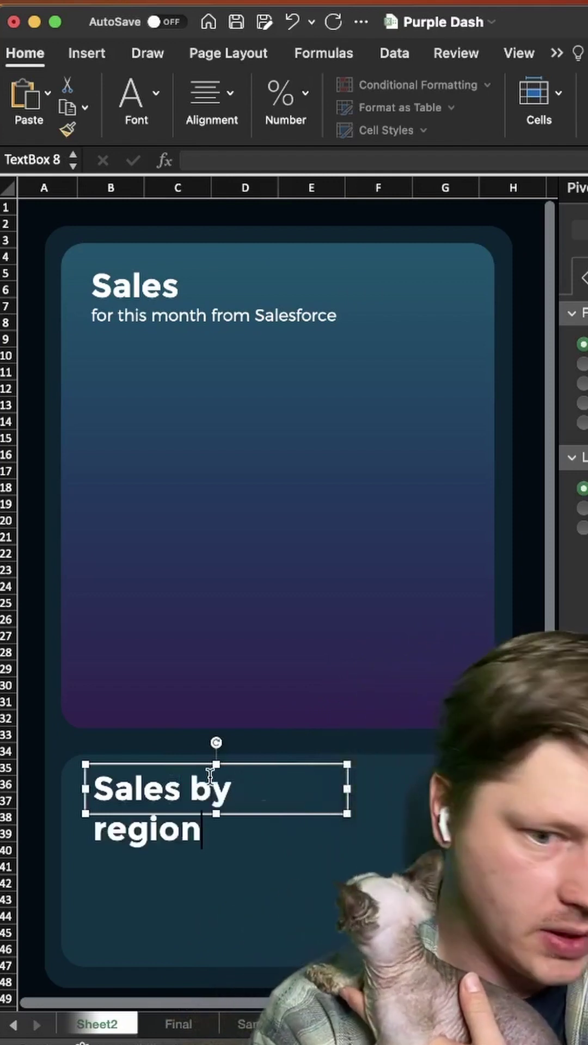
- Duplicate the subtitle lower in the upper card and replace its text with a link to cell C3 of the Pivot Tables sheet
left_click(247, 327)
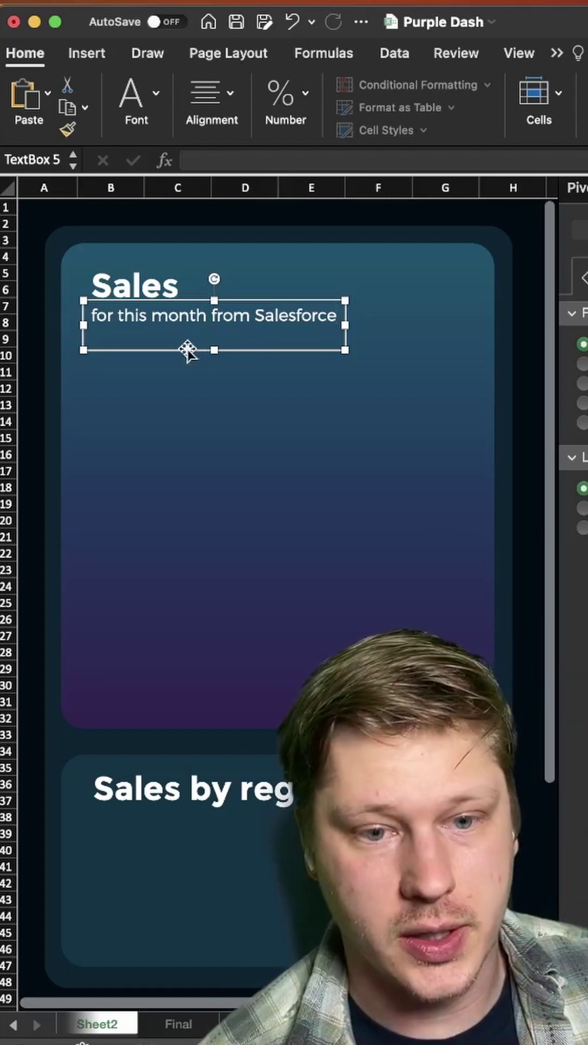
key("super+d")
left_click_drag(176, 364, 179, 460)
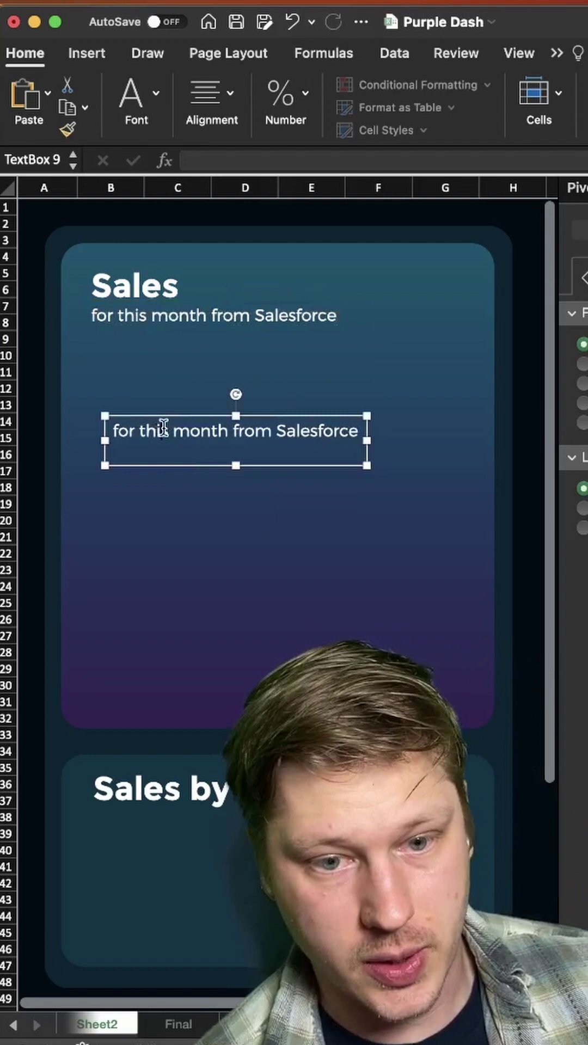
double_click(163, 431)
key("super+a")
key("BackSpace")
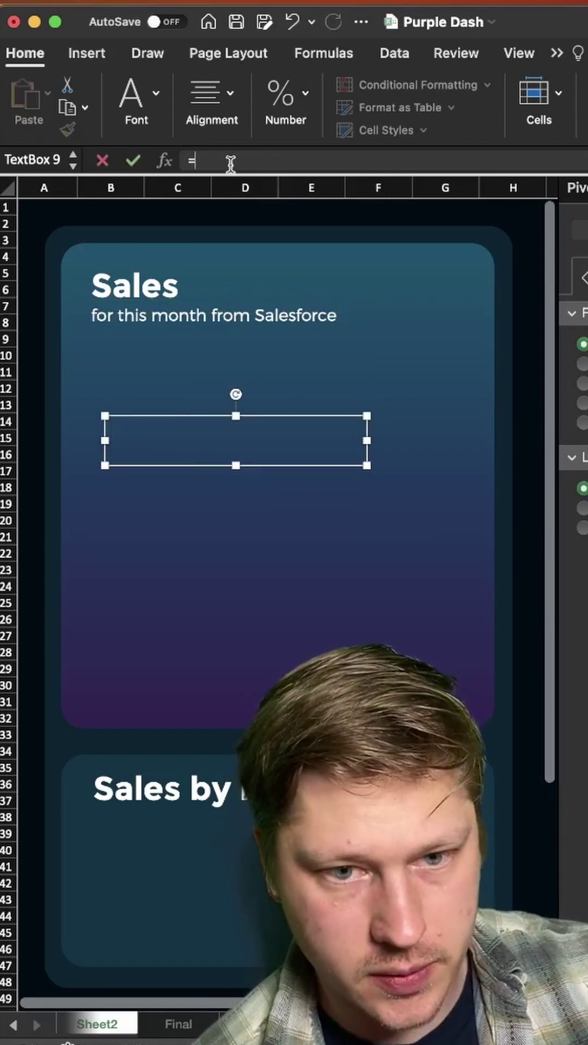
type("=")
key("ctrl+Page_Down")
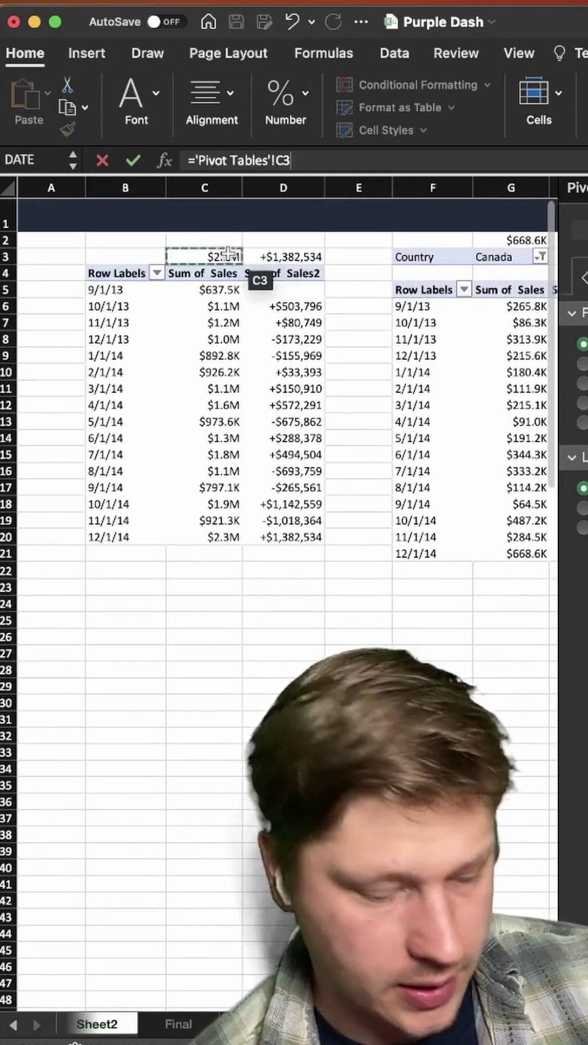
key("Return")
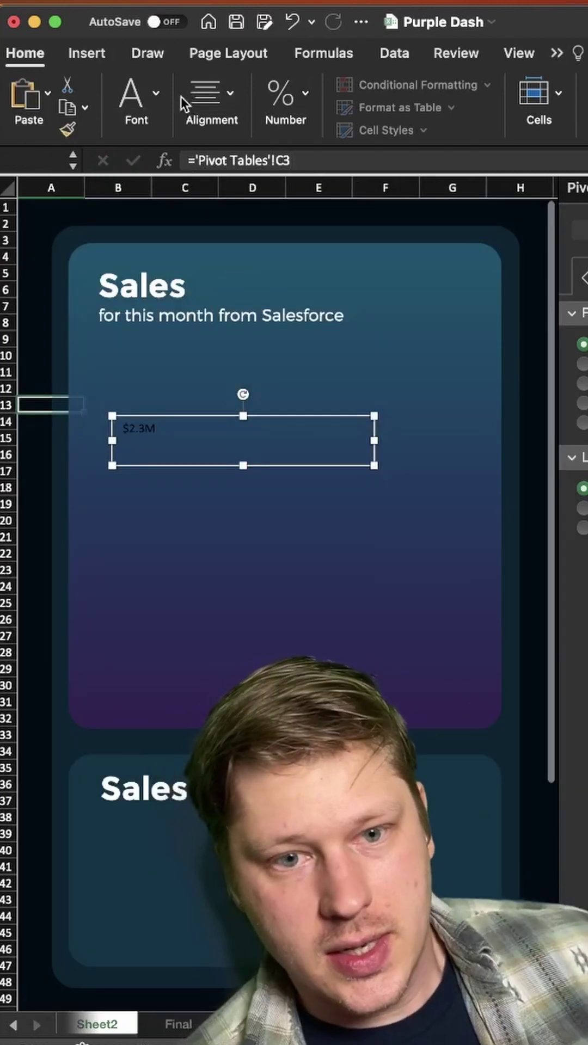
- Format the linked sales figure in white Montserrat Bold, enlarge it well beyond 28 pt, and place it beneath the subtitle
left_click(157, 94)
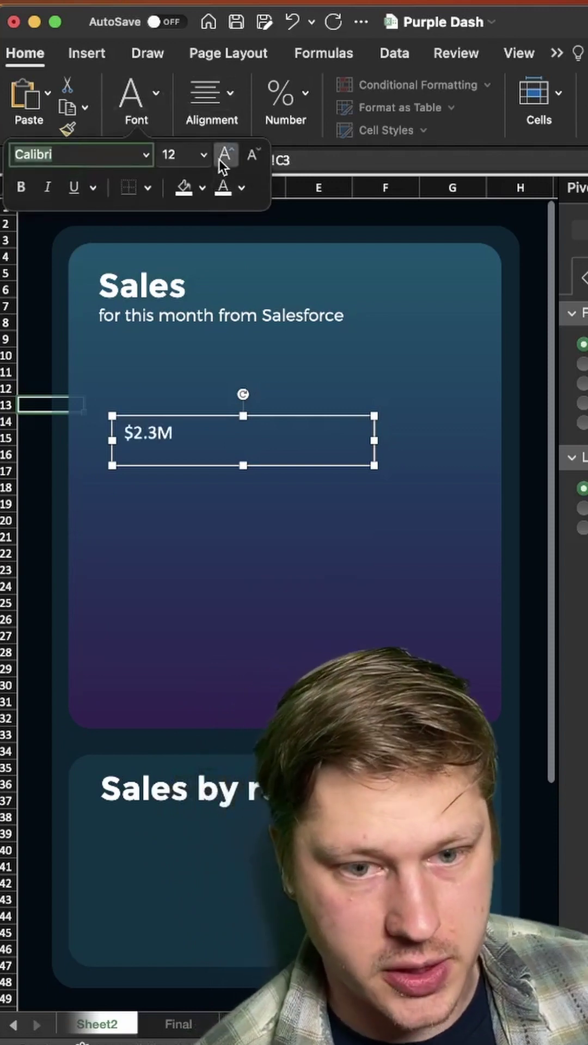
left_click(147, 155)
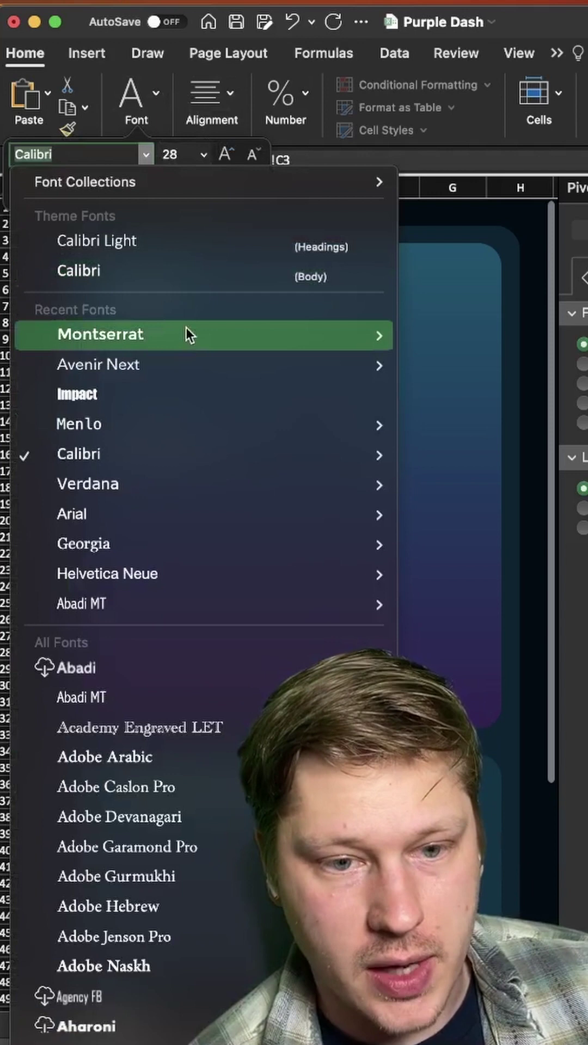
mouse_move(201, 344)
left_click(492, 438)
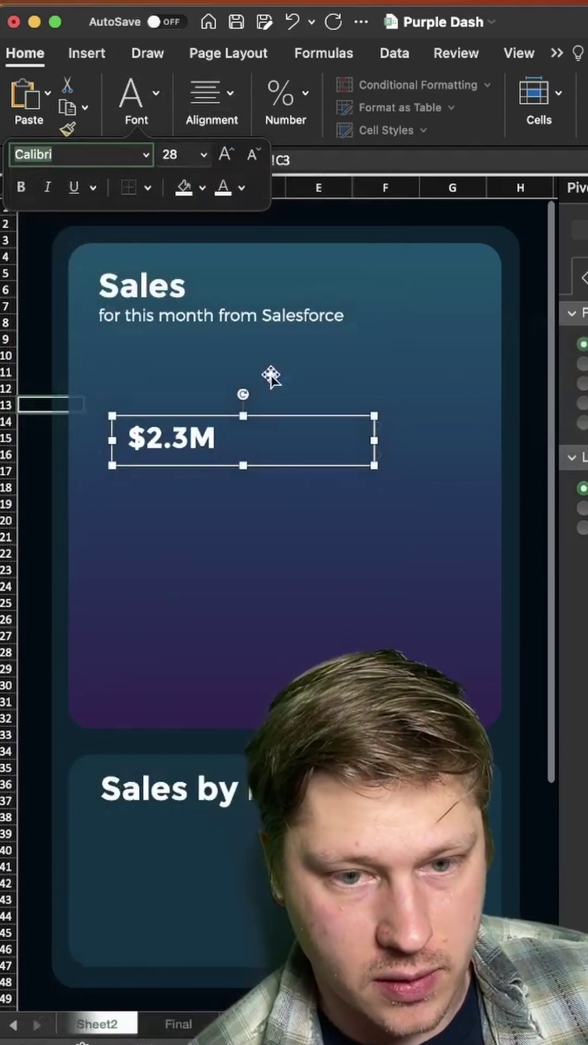
left_click(227, 154)
left_click(228, 154)
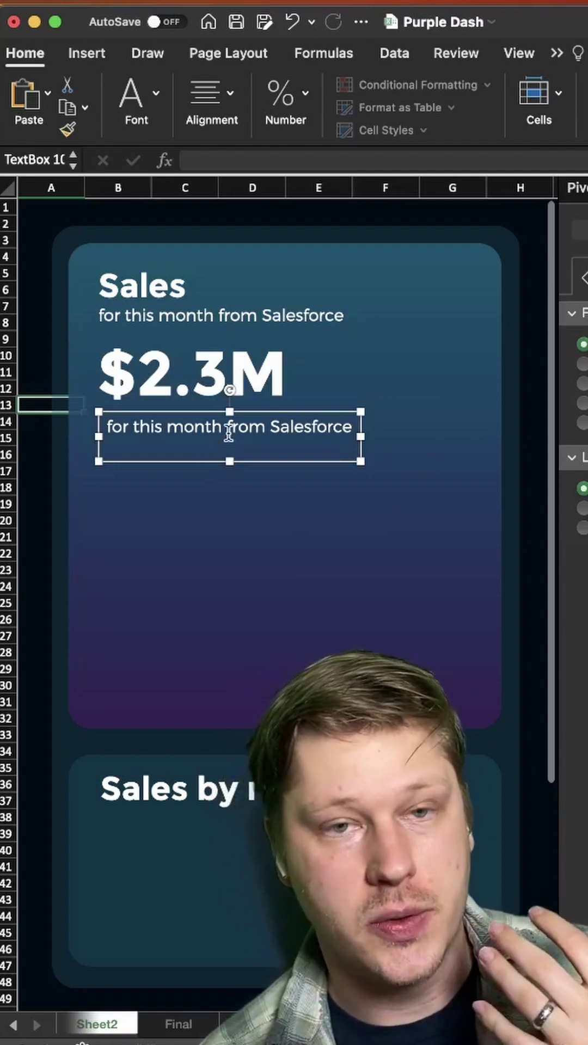
- Link the text box beneath the sales figure to cell D3 of Pivot Tables, in white text beside a "since last month" label
triple_click(229, 433)
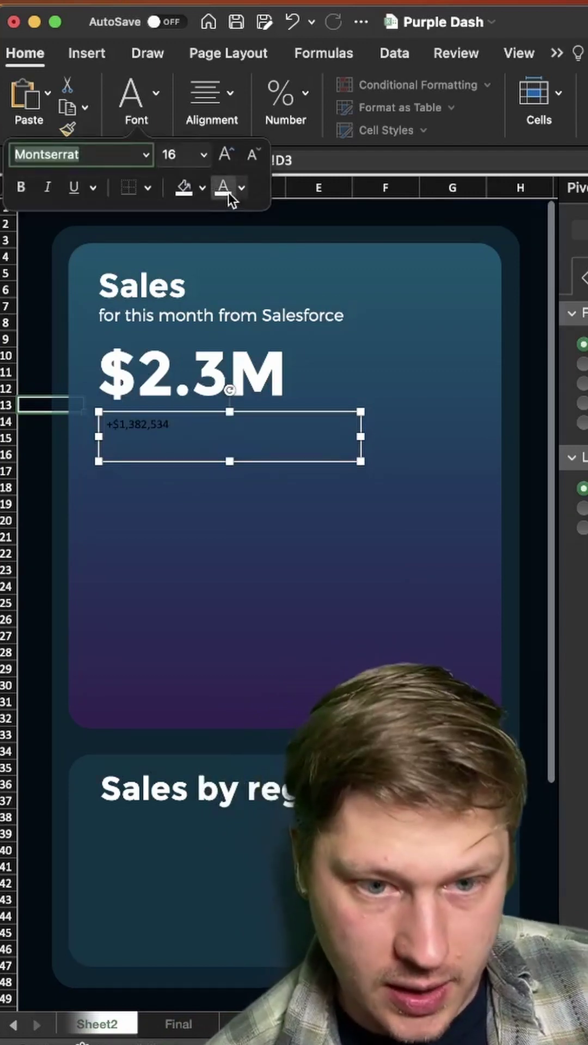
left_click(229, 190)
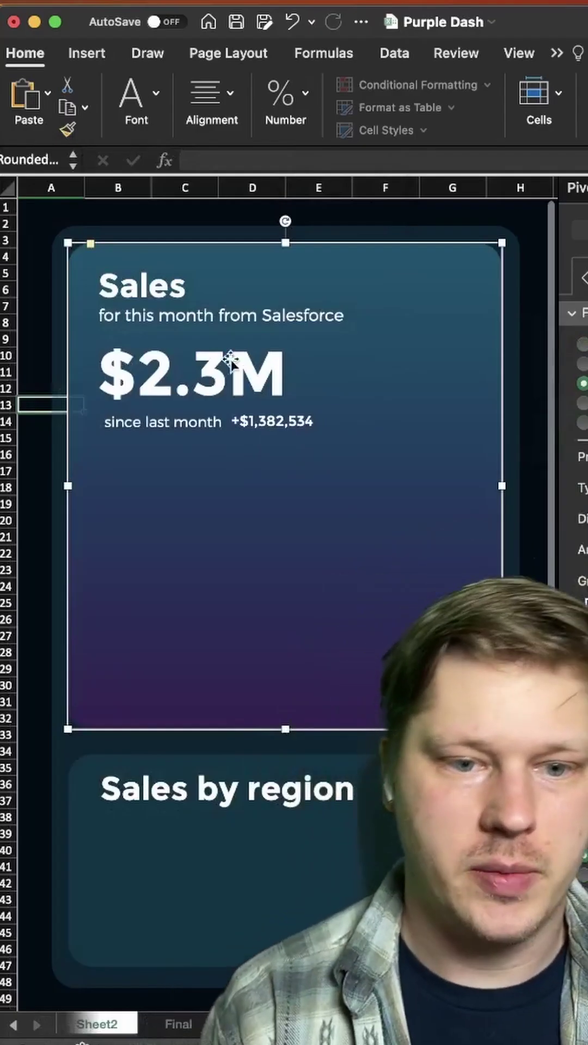
left_click(309, 174)
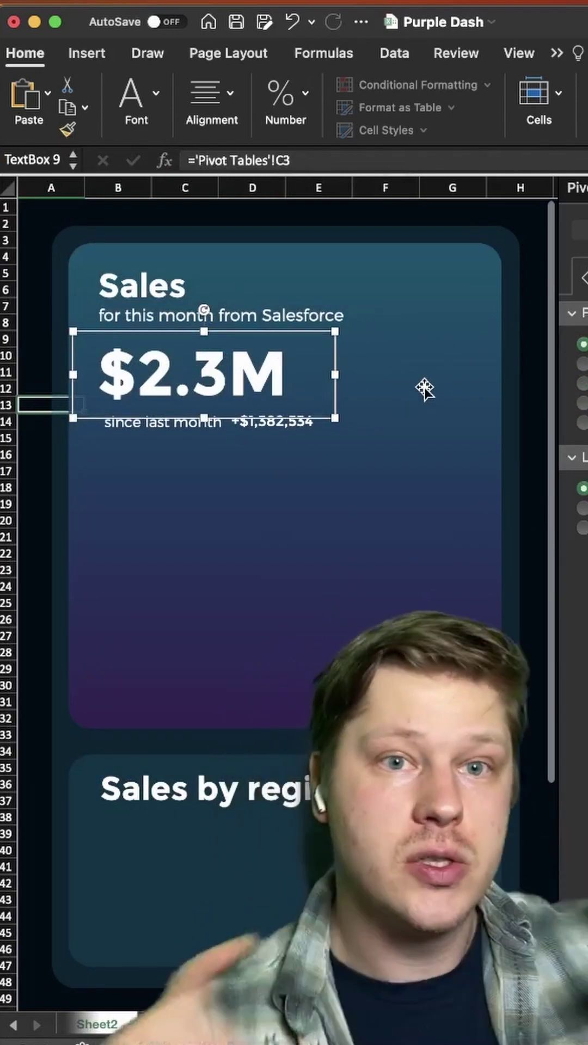
- Add a rectangle over the Sales card below the figures and make both stops of its linear gradient white
left_click(215, 466)
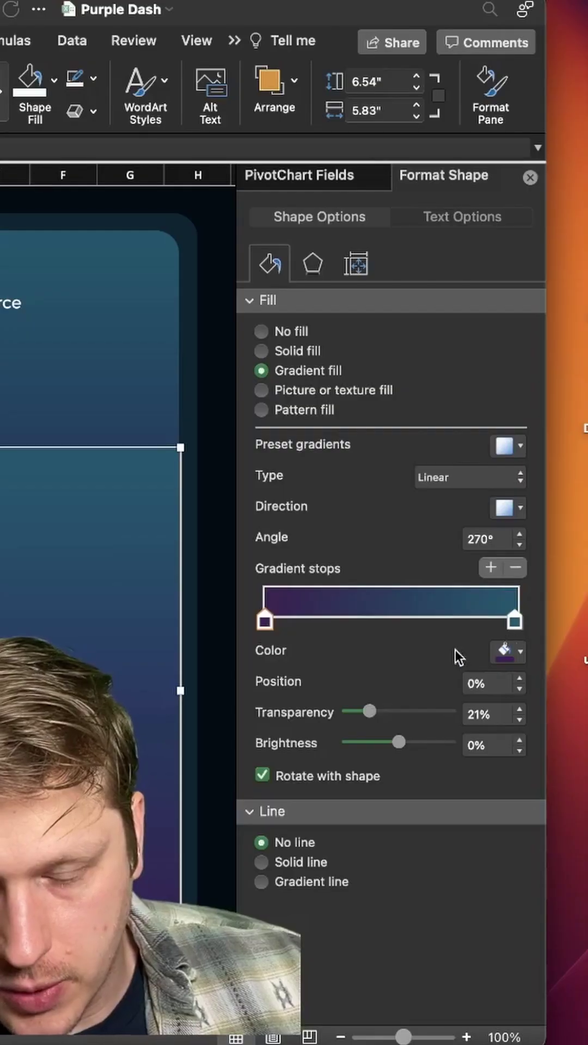
left_click(505, 652)
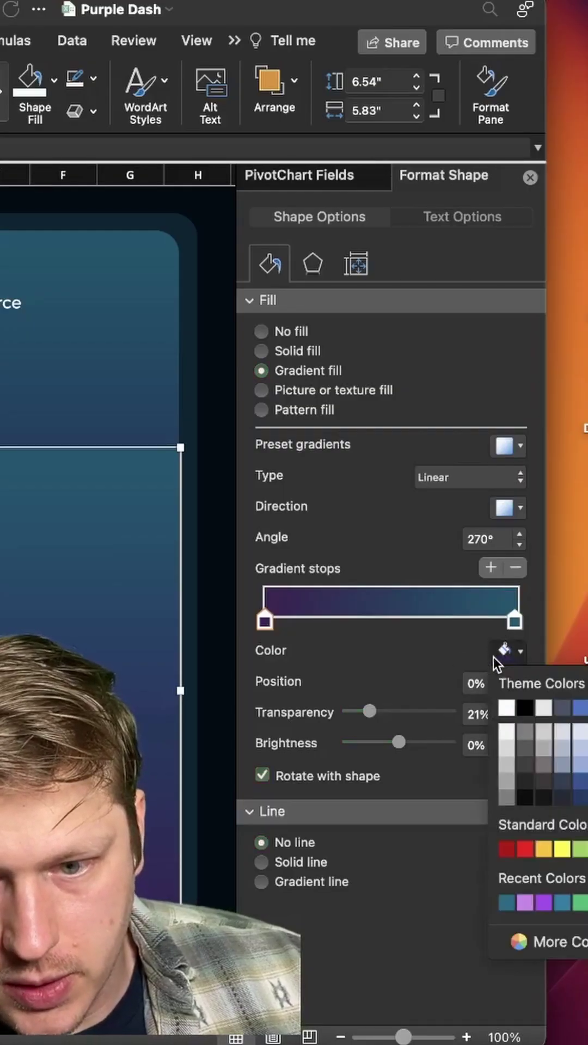
left_click(505, 709)
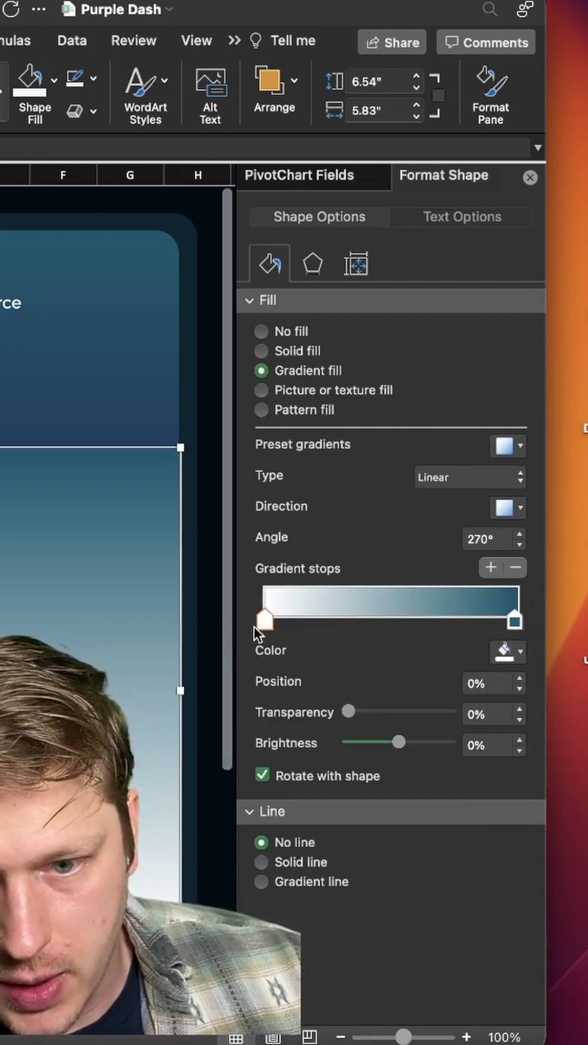
left_click_drag(264, 621, 411, 623)
left_click_drag(513, 620, 268, 623)
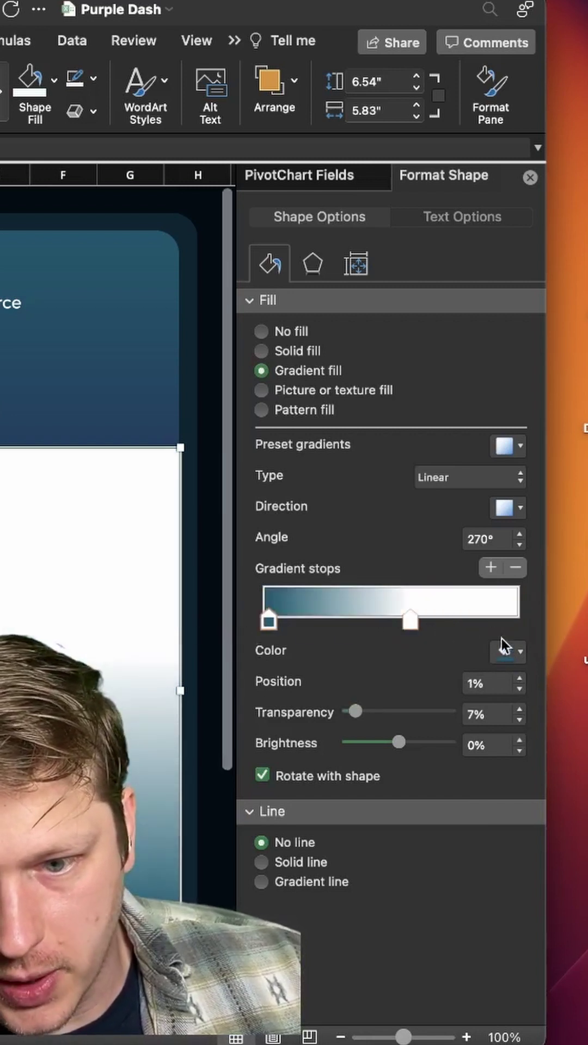
left_click(504, 651)
left_click(505, 708)
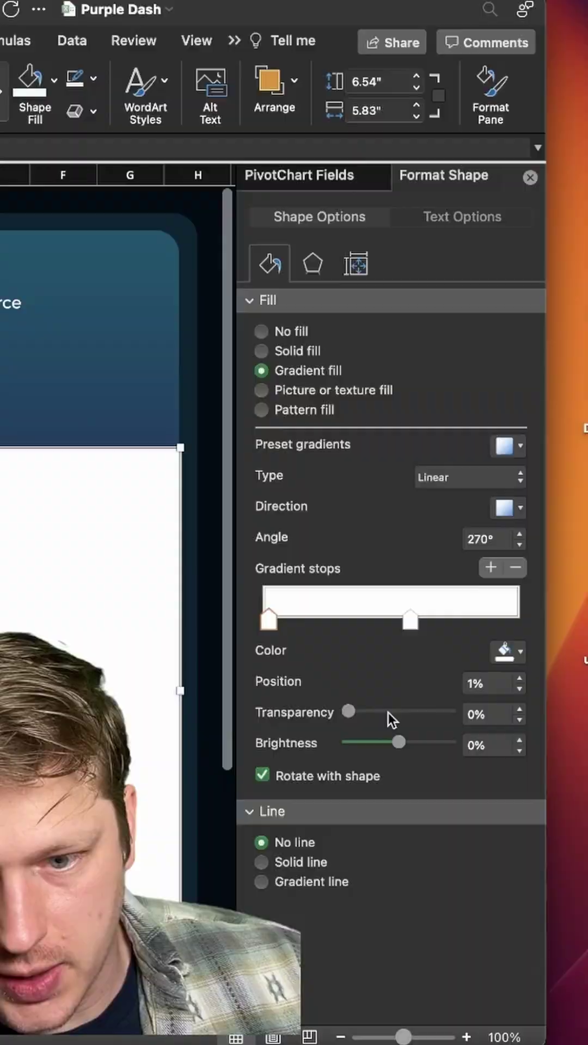
- Fade the rectangle's gradient from faint white at the top to transparent at the bottom and shorten it to about rows 17 to 24
left_click_drag(387, 710, 496, 714)
left_click_drag(302, 586, 446, 587)
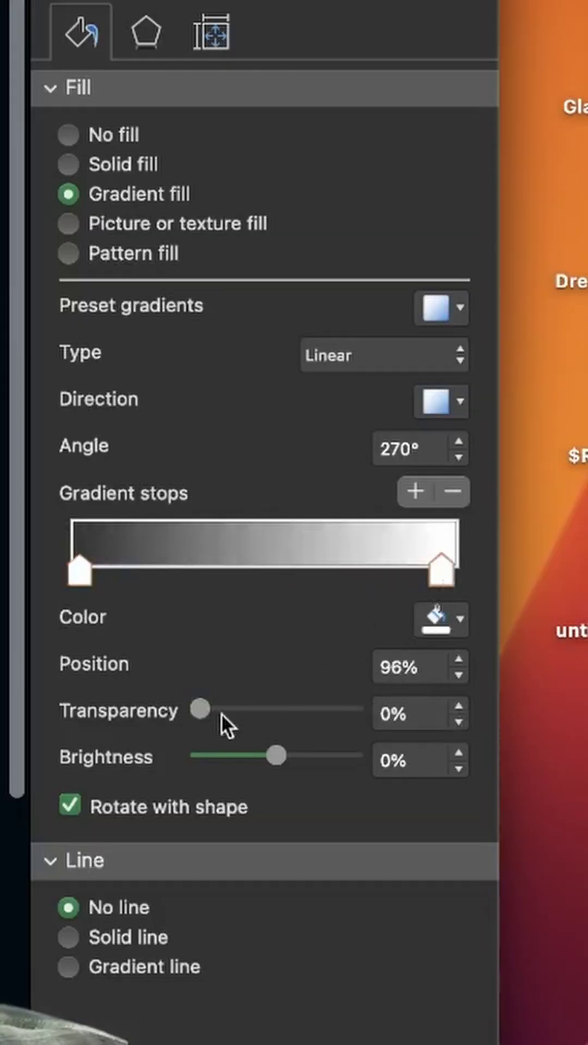
left_click_drag(335, 710, 335, 709)
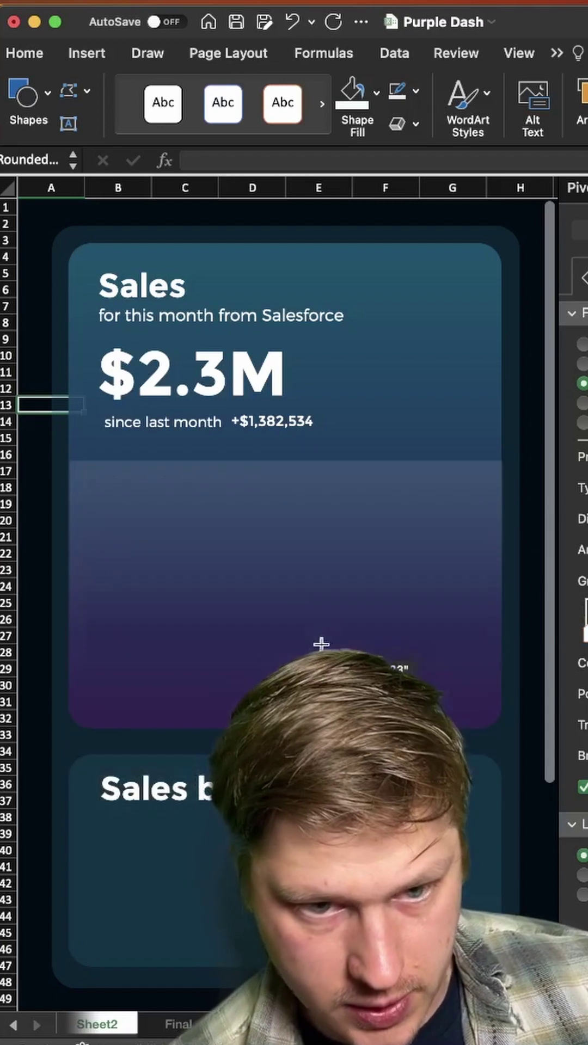
left_click_drag(322, 644, 319, 581)
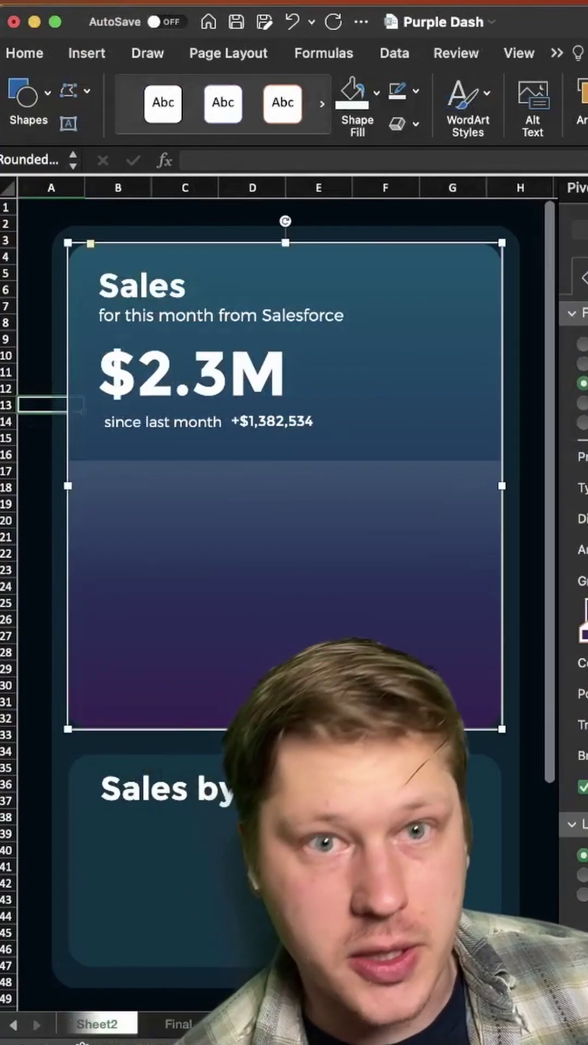
left_click(189, 568)
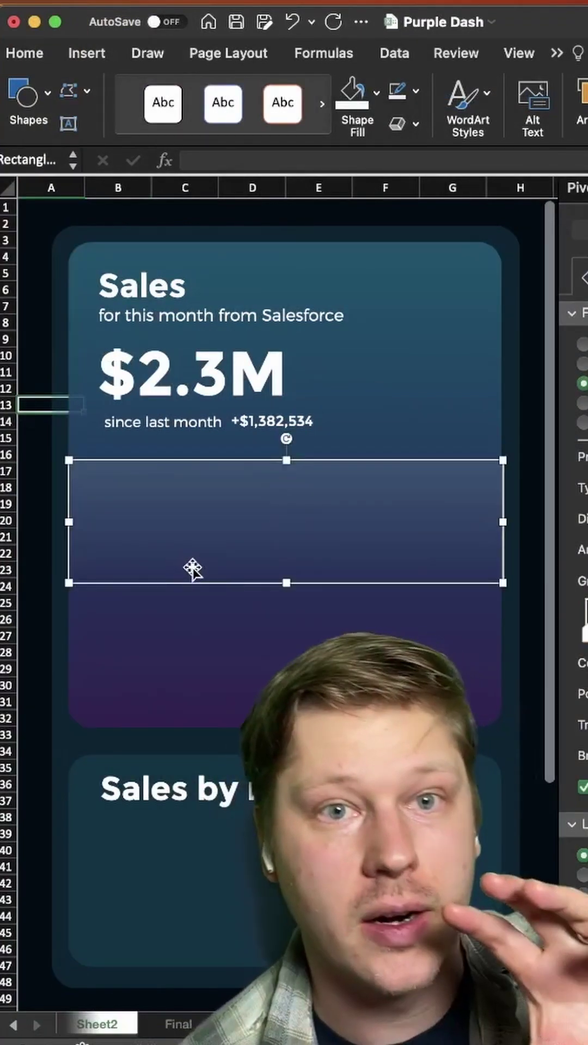
left_click(184, 607)
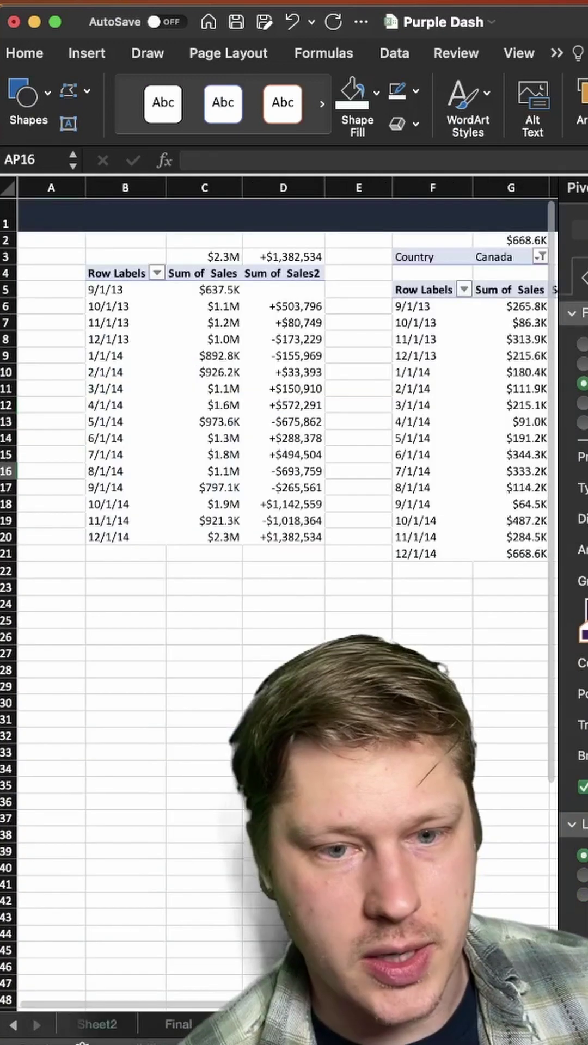
- Insert a column PivotChart from the pivot table in columns AU:AV of Pivot Tables that lists Sum of Sales by date
scroll(255, 487, "right", 15)
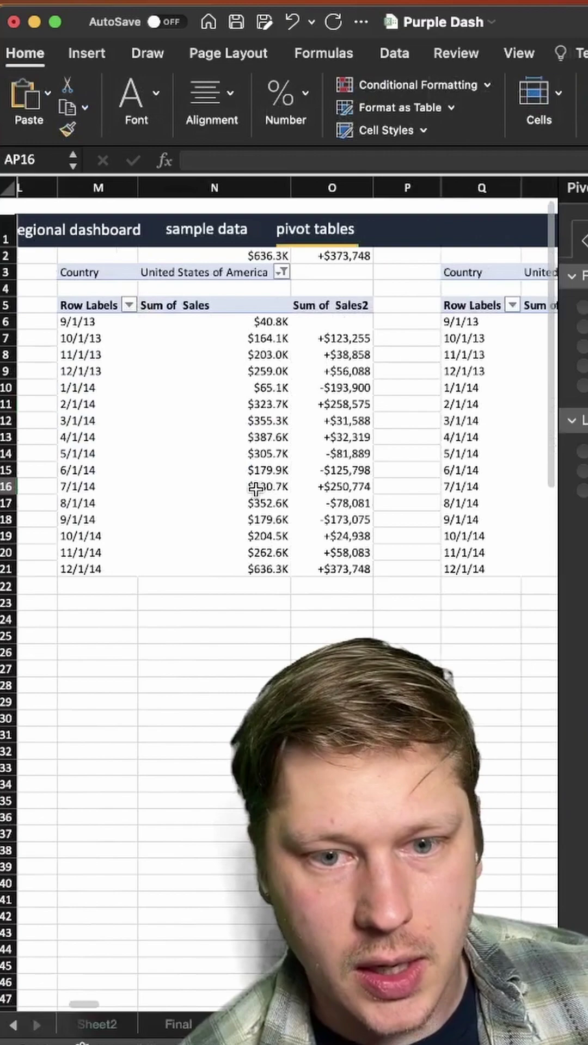
scroll(246, 492, "right", 15)
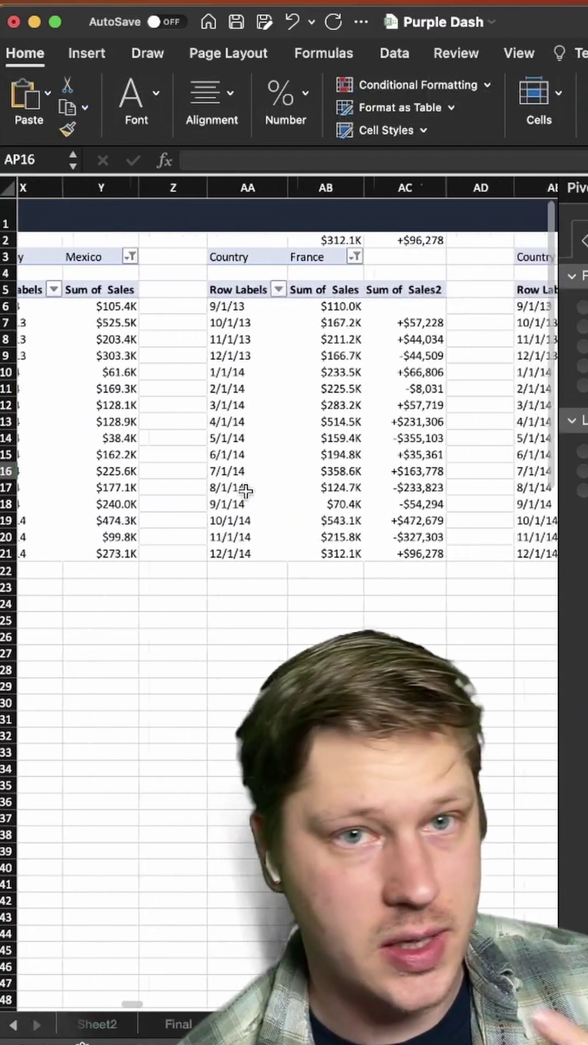
scroll(251, 493, "right", 14)
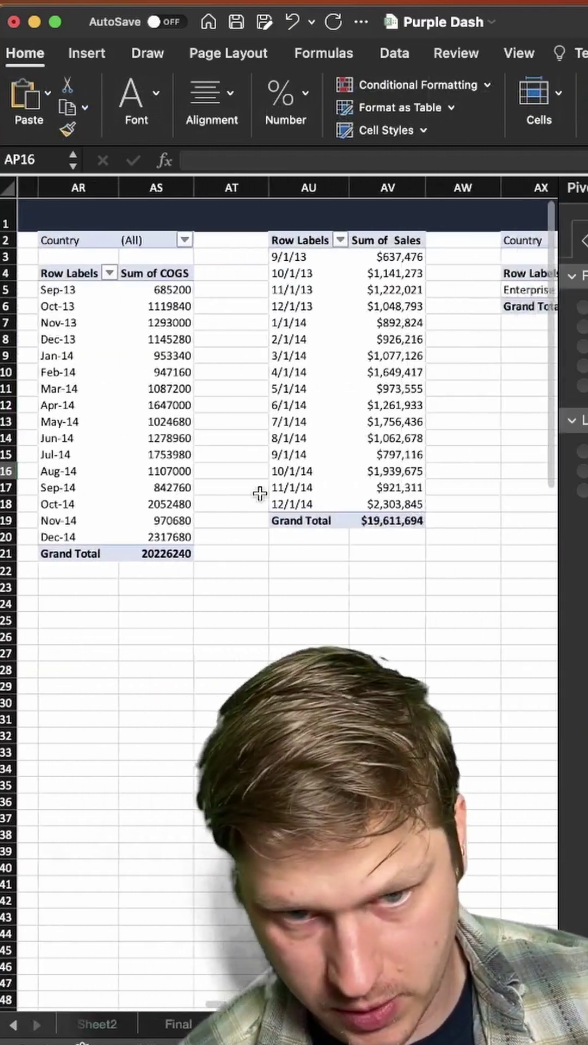
scroll(292, 489, "right", 13)
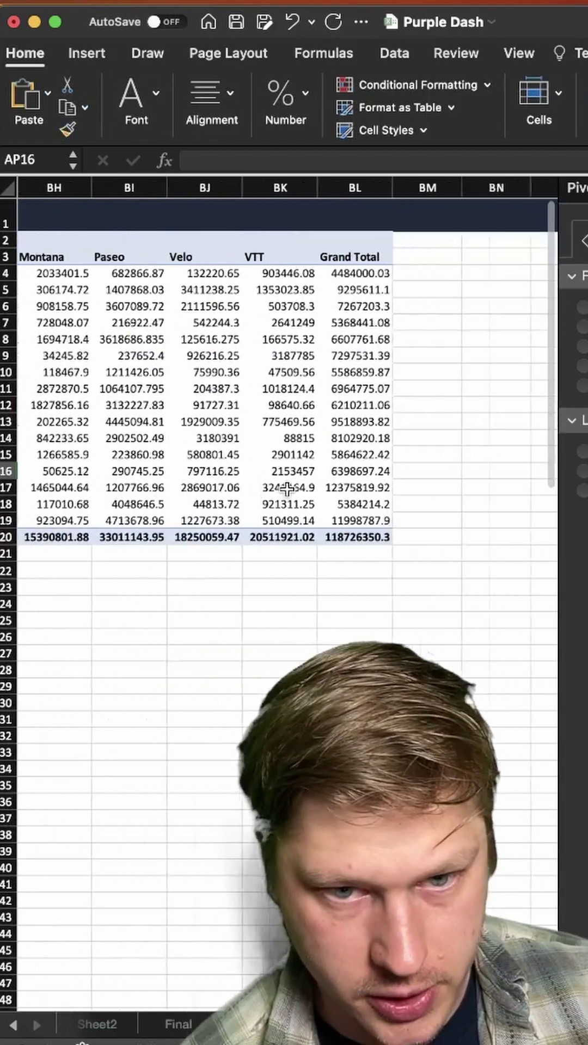
scroll(327, 381, "left", 17)
left_click(342, 277)
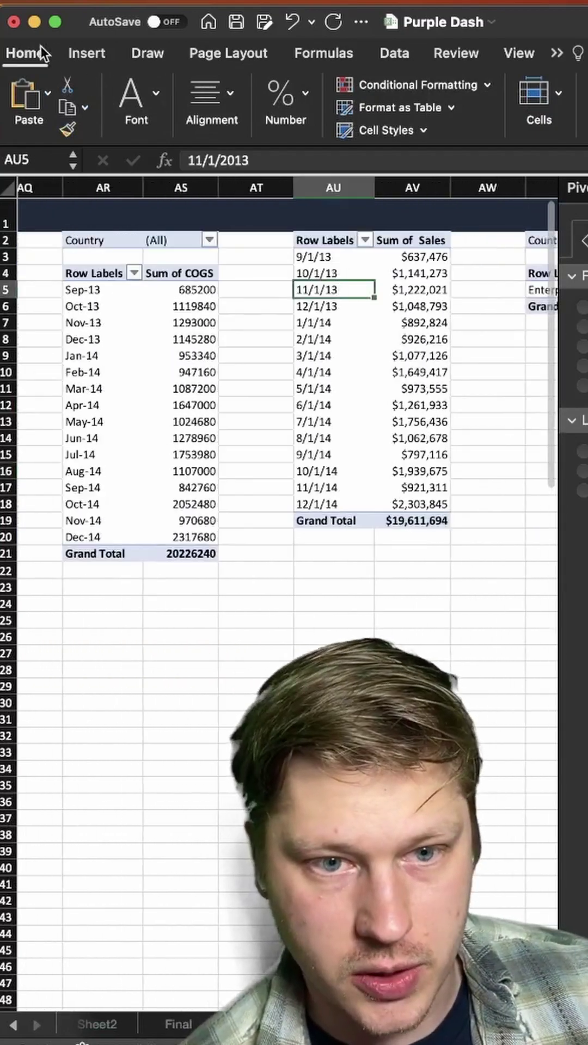
left_click(86, 52)
left_click(557, 53)
left_click(297, 132)
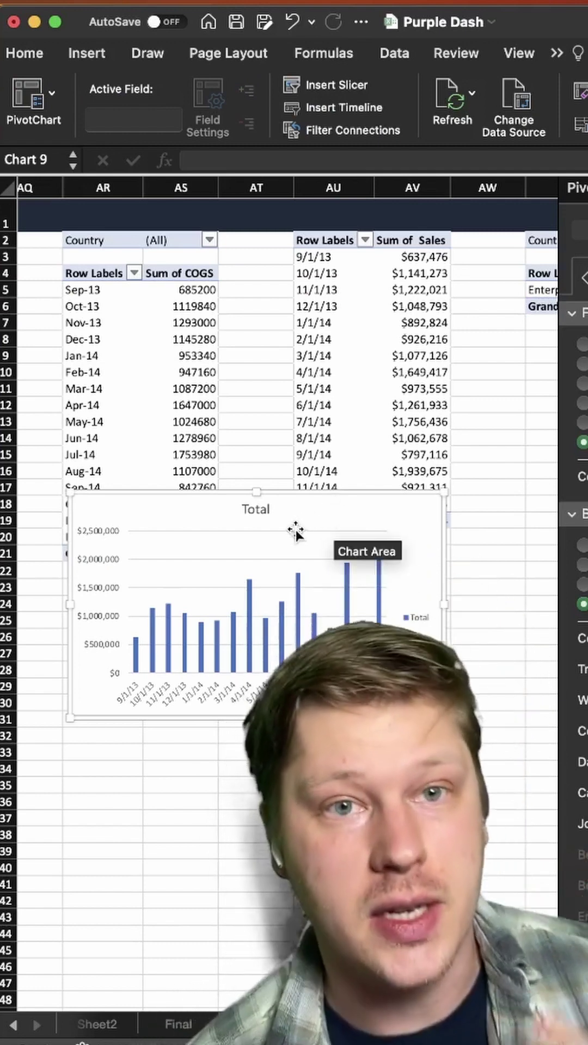
- Cut the chart, paste it onto Sheet2, and fit it into the lower part of the Sales card
left_click_drag(296, 533, 396, 538)
key("super+x")
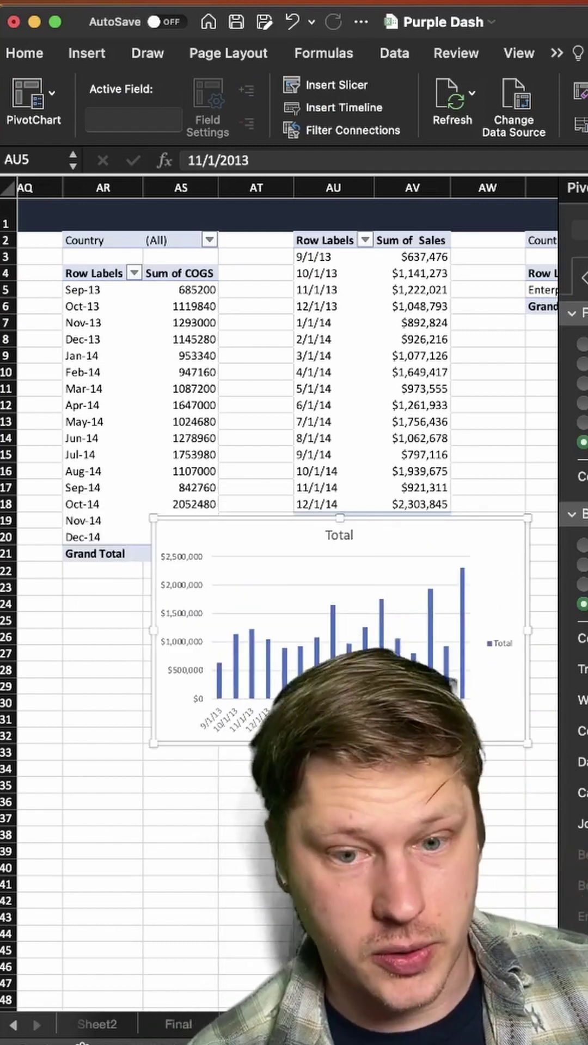
key("ctrl+x")
left_click(101, 1025)
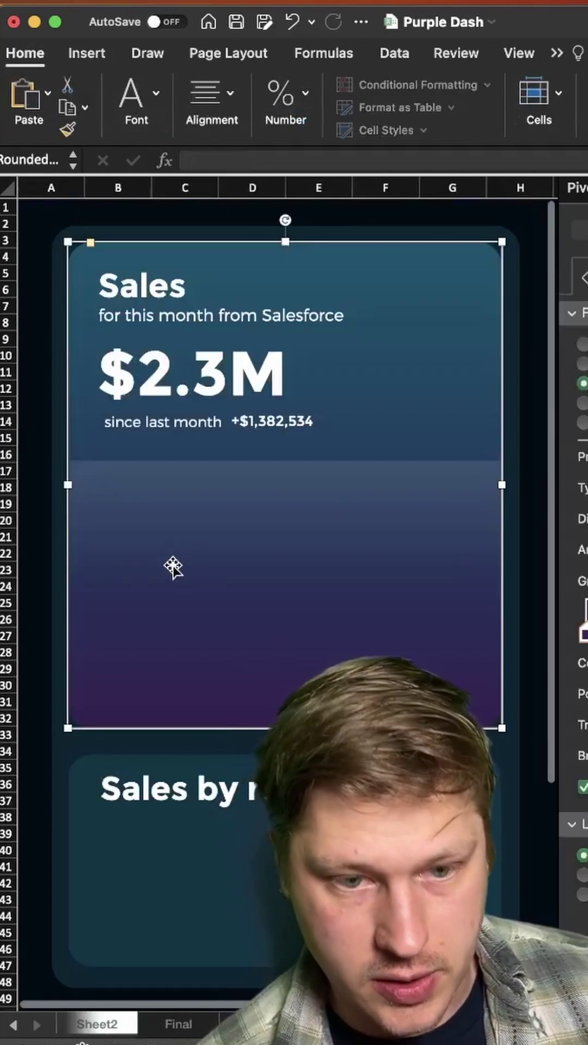
key("ctrl+v")
left_click_drag(411, 463, 494, 722)
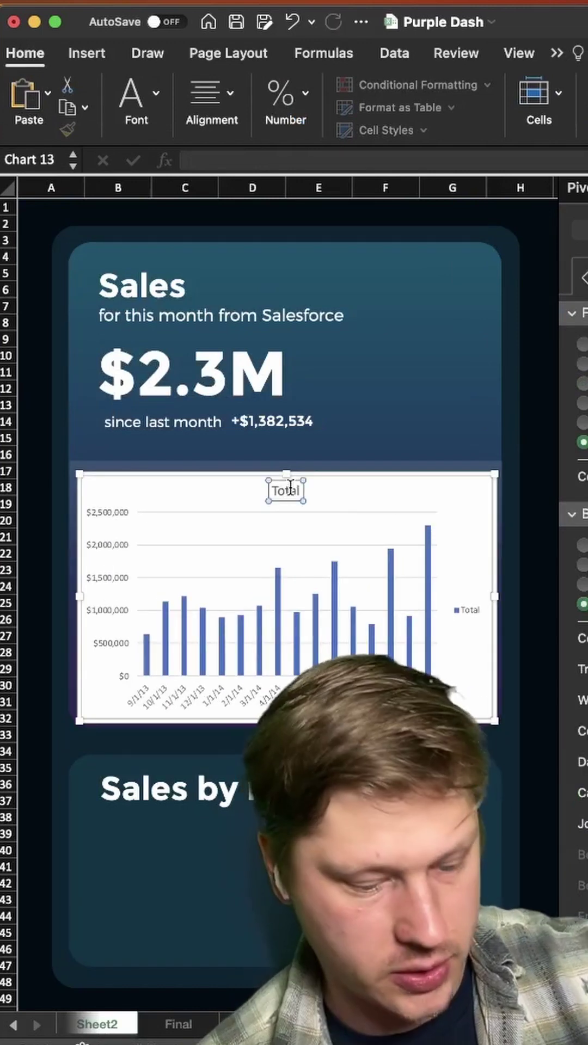
- Delete the "Total" title from the sales chart
left_click(320, 493)
left_click(286, 493)
key("Delete")
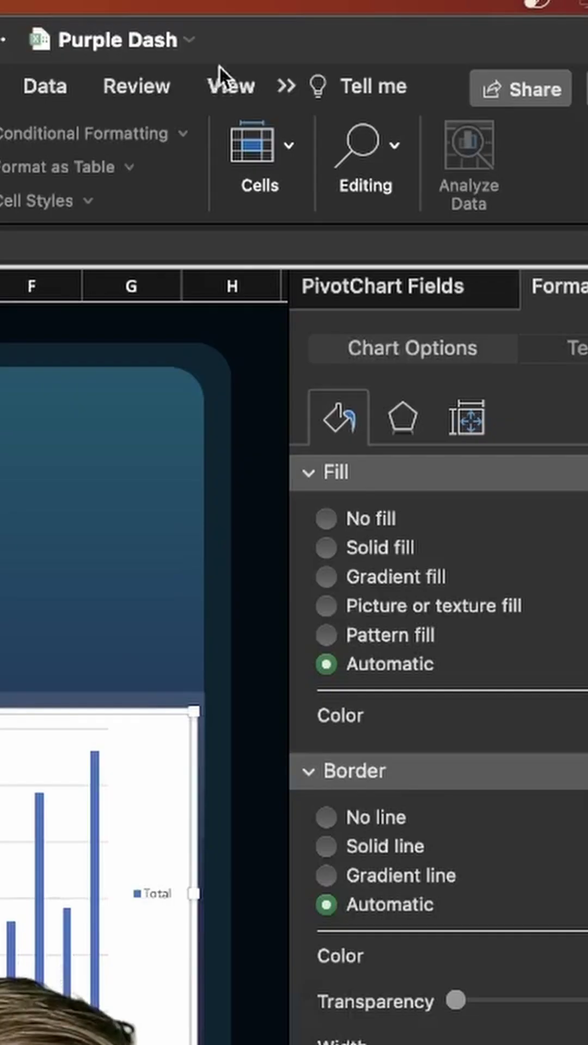
- Change the sales chart from columns to a 2-D area chart
left_click(555, 53)
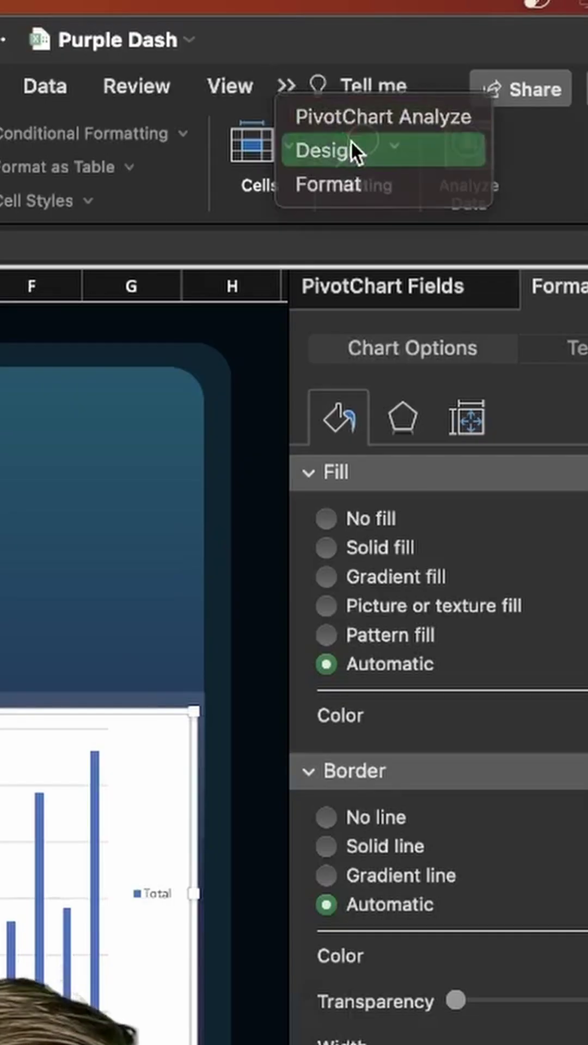
left_click(351, 143)
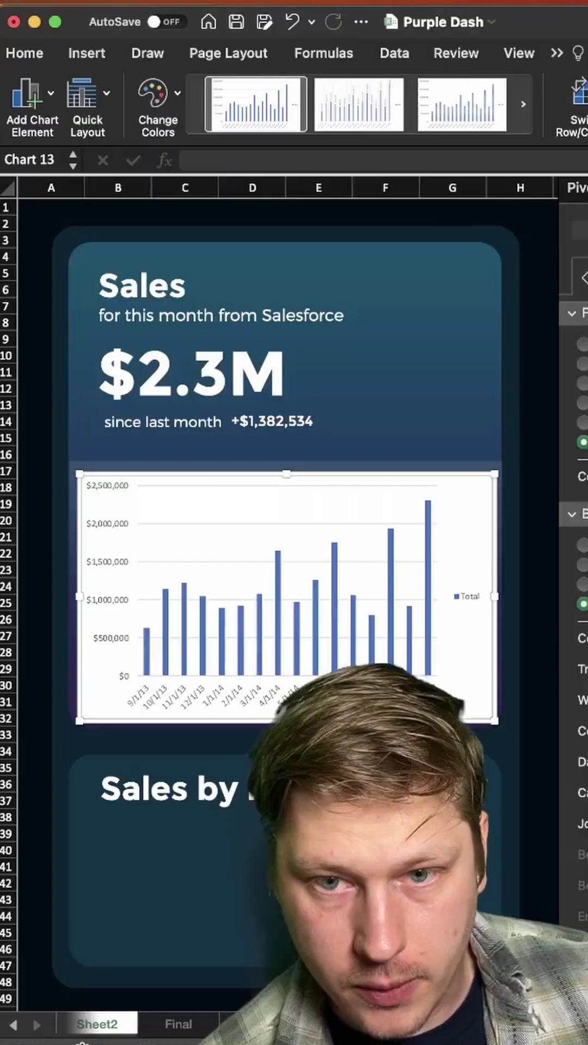
left_click(264, 103)
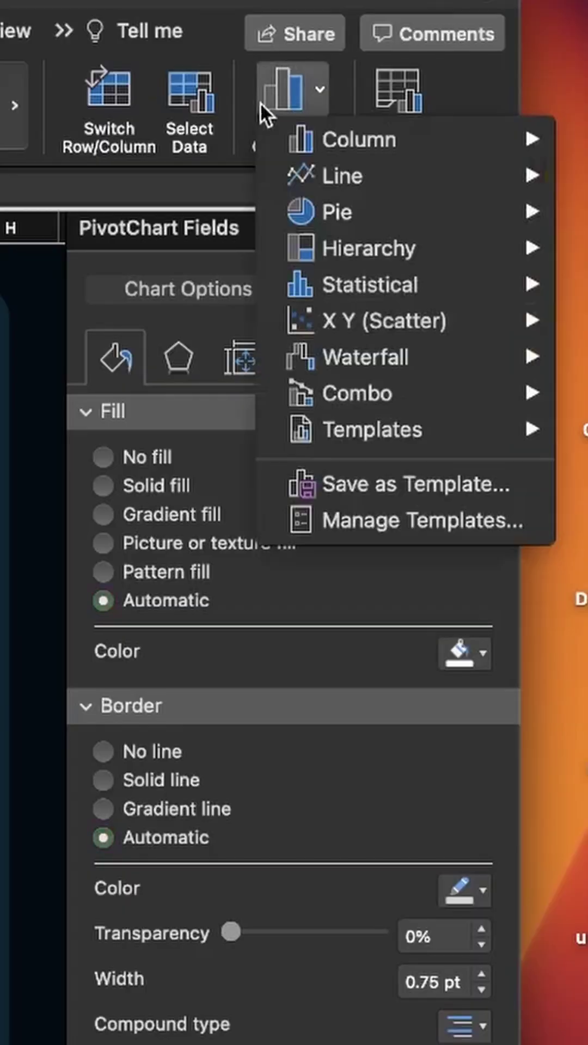
mouse_move(374, 179)
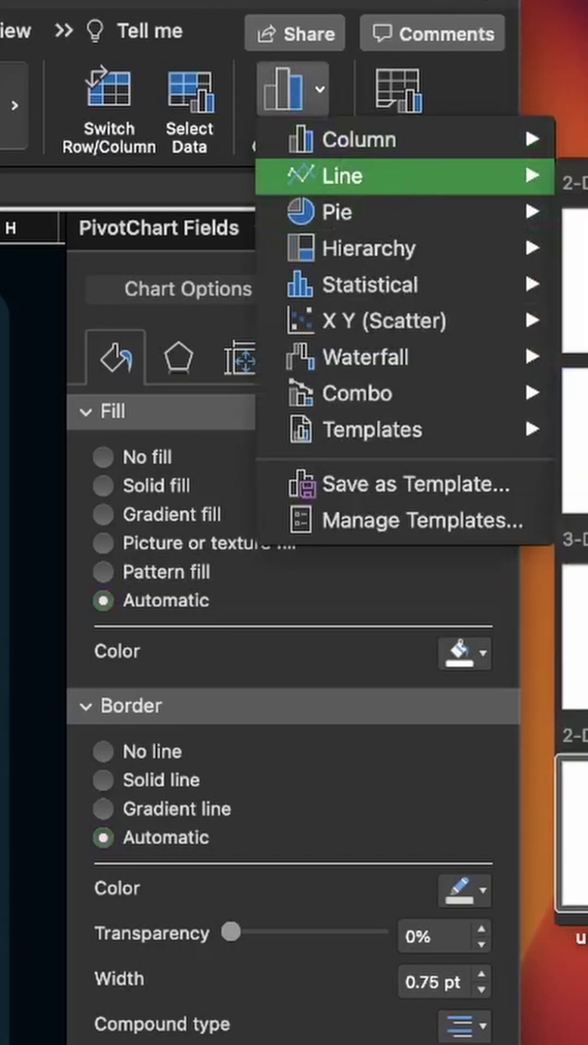
left_click(572, 828)
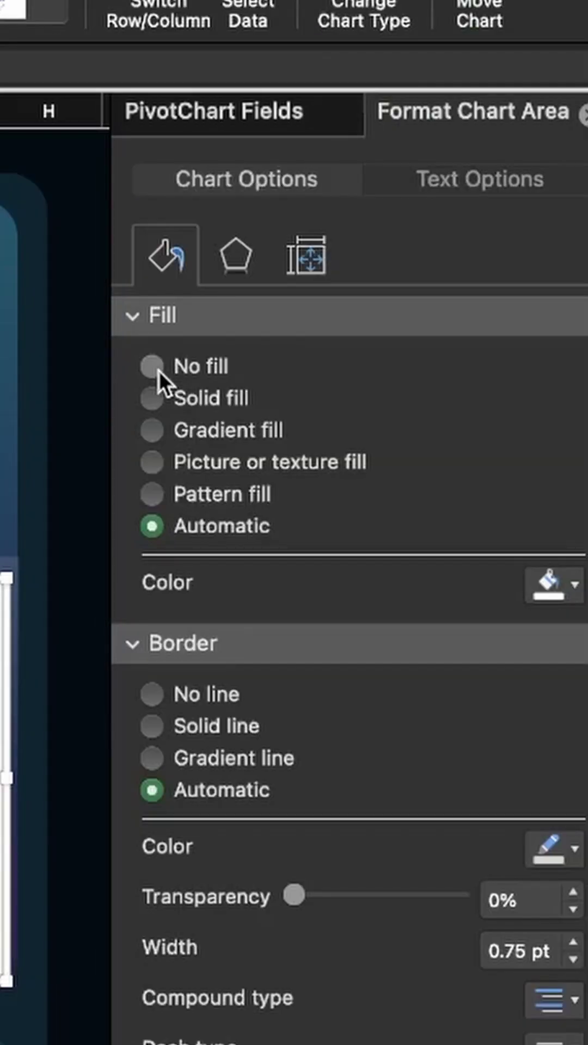
- Remove the chart area's fill and border and make the chart text white
left_click(586, 347)
left_click(586, 584)
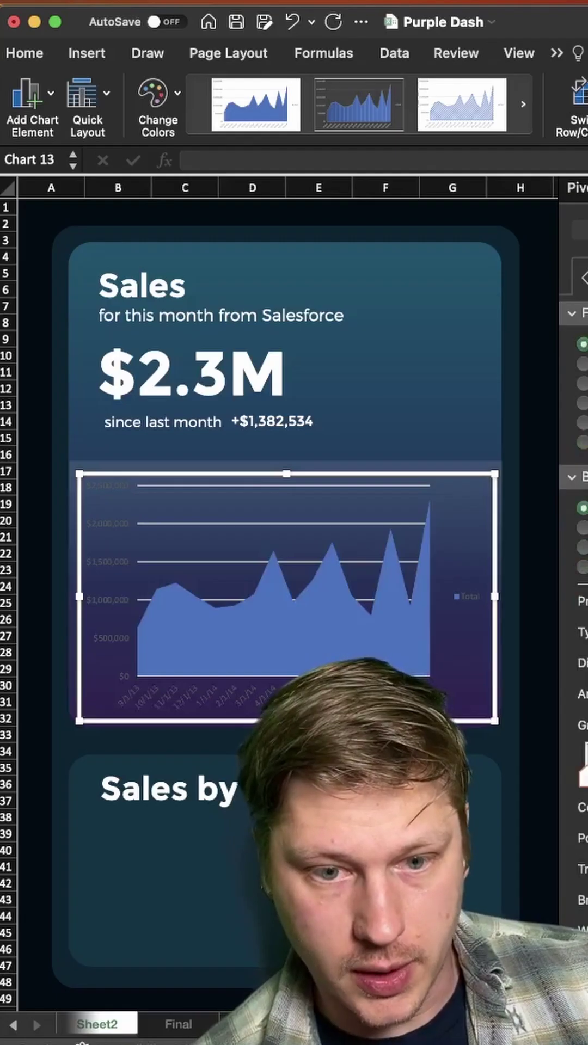
left_click(22, 56)
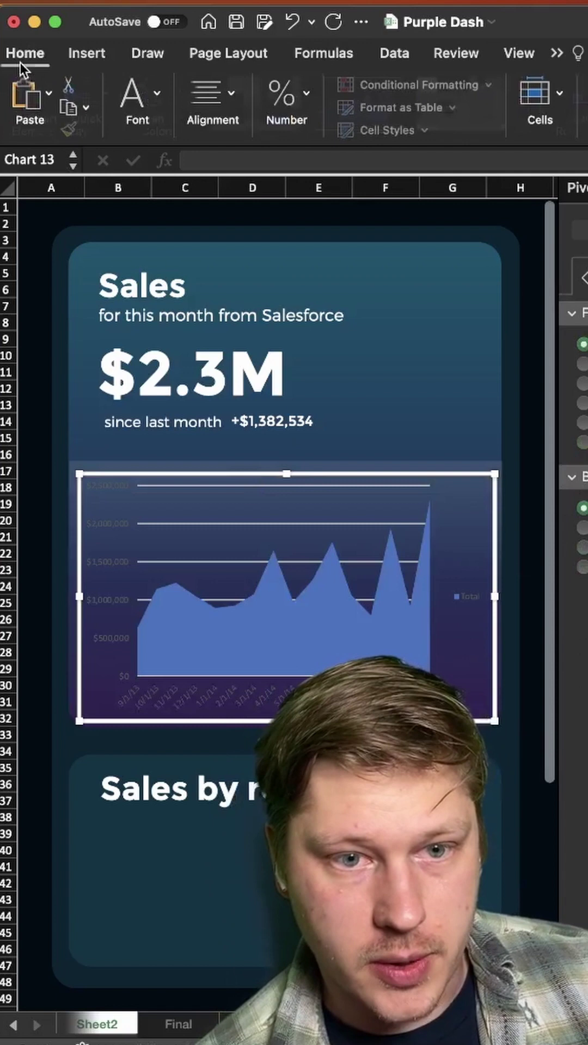
- Delete the chart's legend and fill the area series with a purple-to-teal gradient that fades out toward the base
left_click(466, 597)
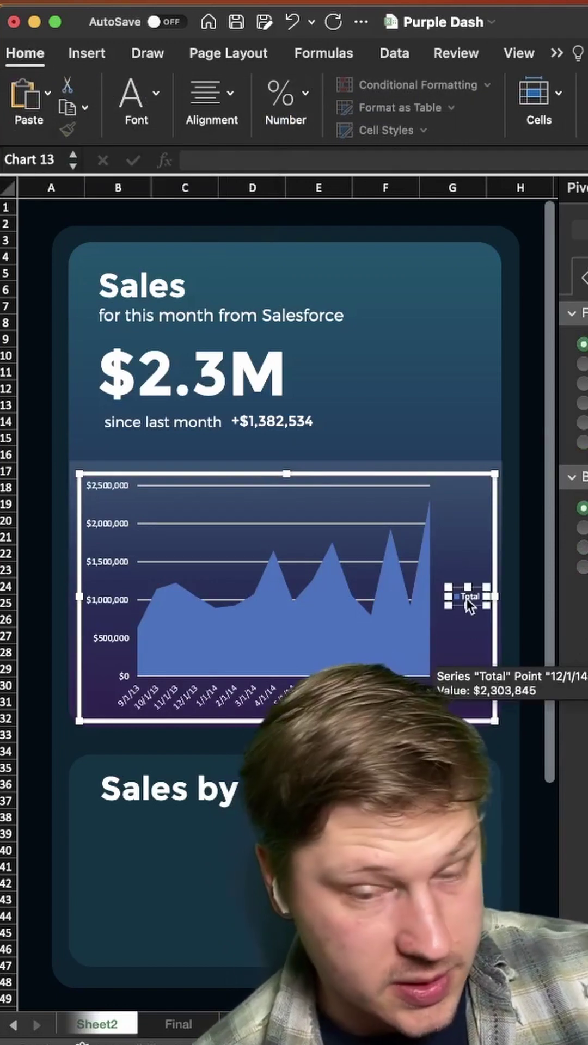
key("Delete")
left_click(313, 588)
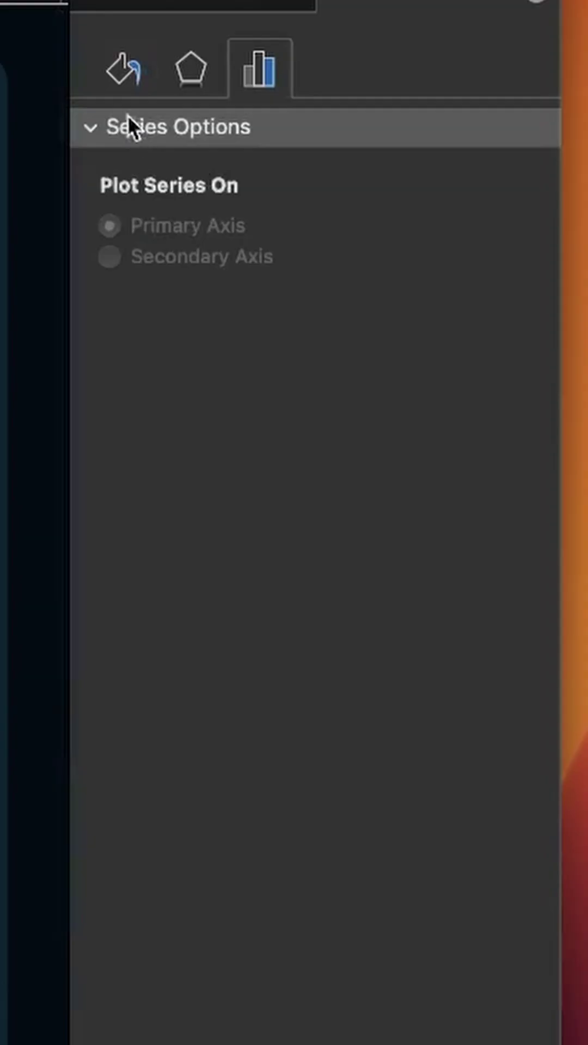
left_click(585, 241)
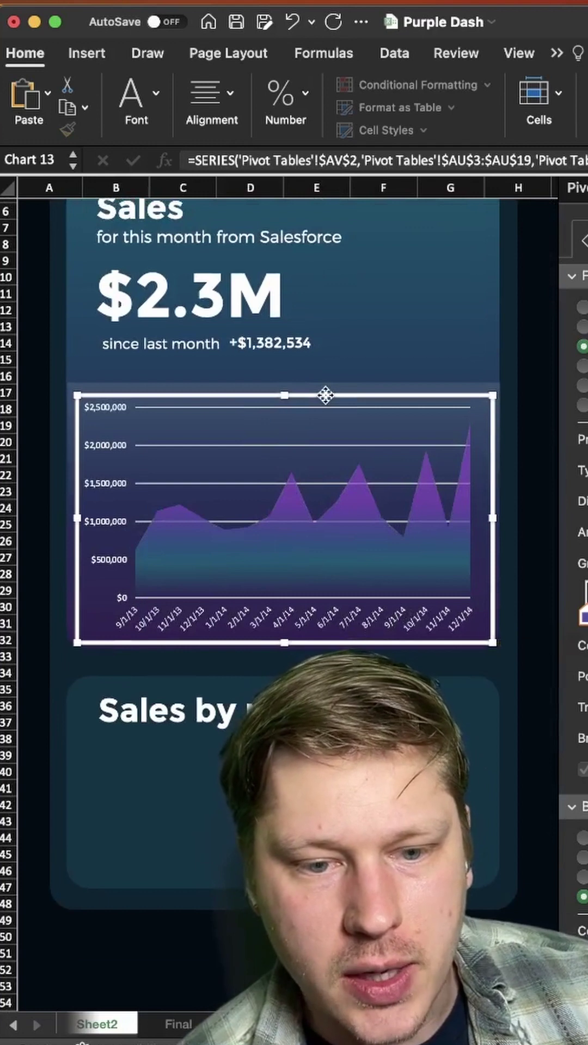
- Format the chart's horizontal gridlines as white dashed lines, 0.75 pt wide, with 76% transparency
left_click(229, 445)
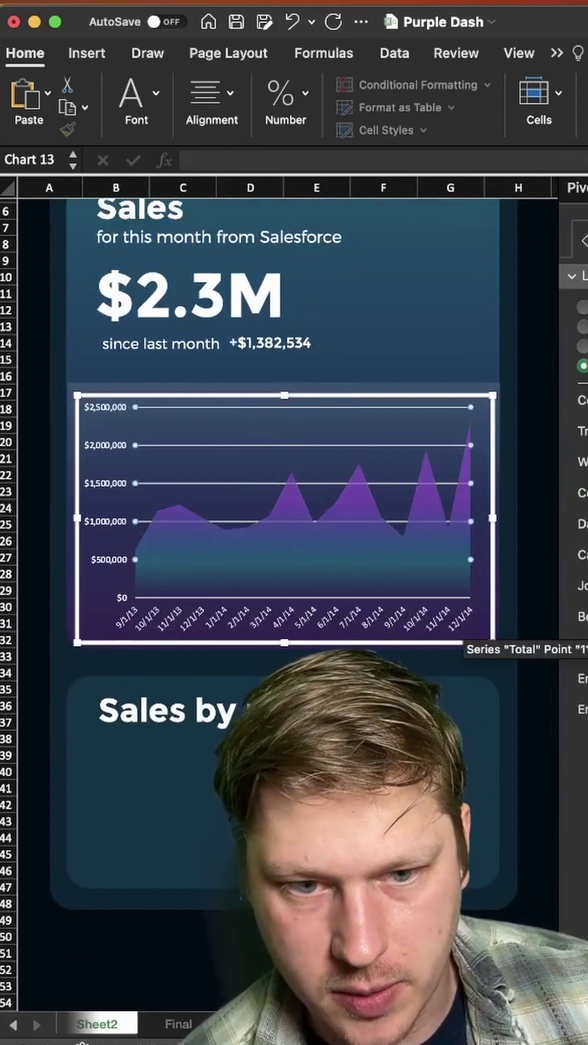
left_click(582, 326)
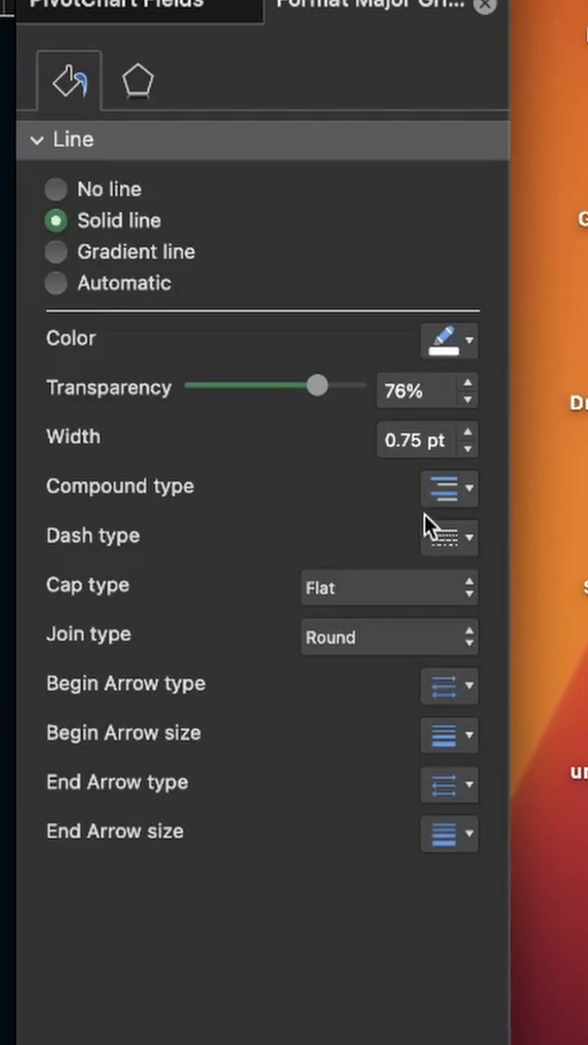
left_click(438, 535)
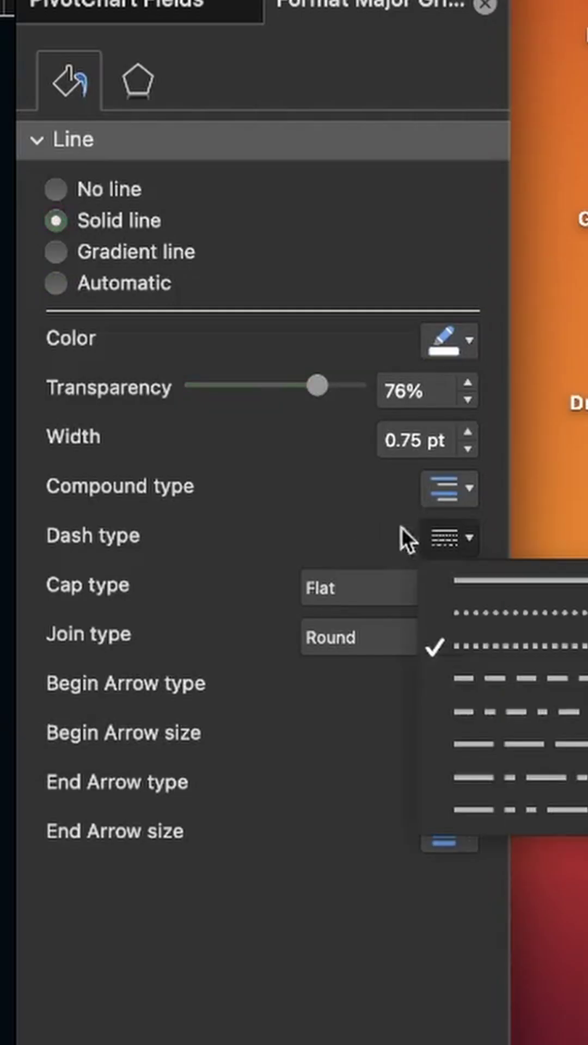
left_click(515, 690)
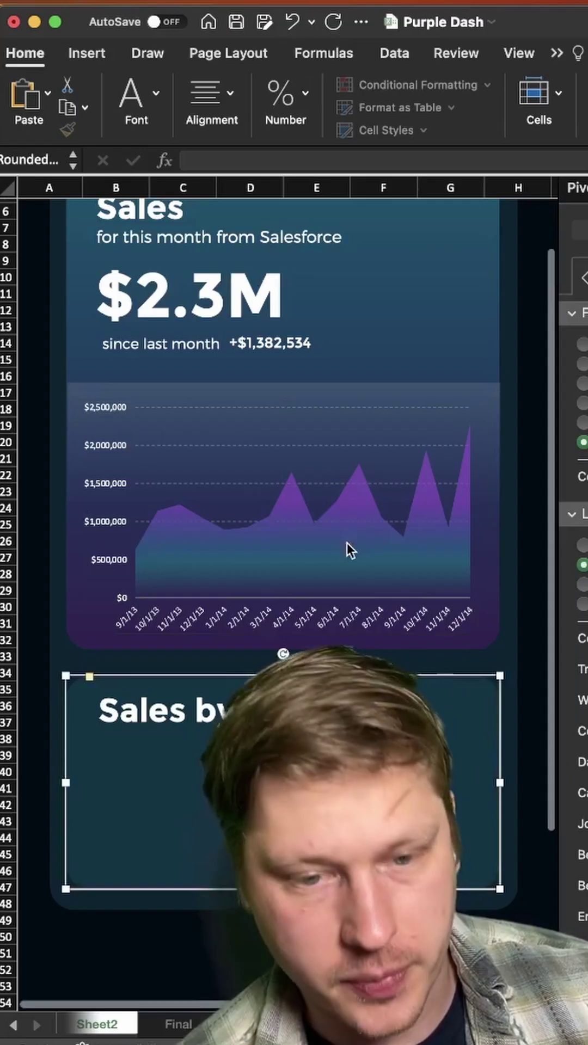
left_click(349, 536)
left_click(261, 769)
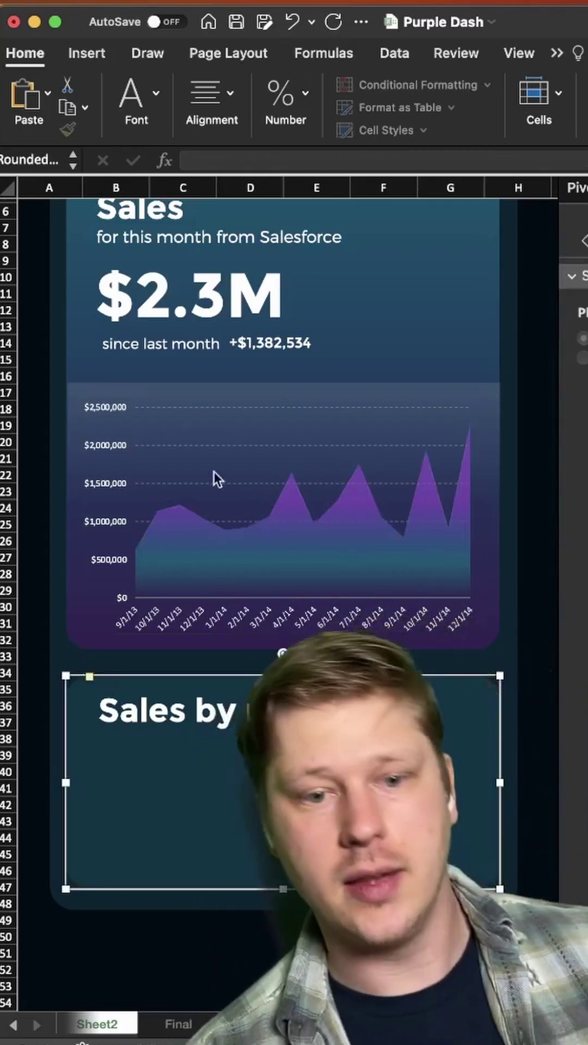
- Copy the sales area chart and paste the duplicate over the Sales by region panel
scroll(129, 411, "up", 5)
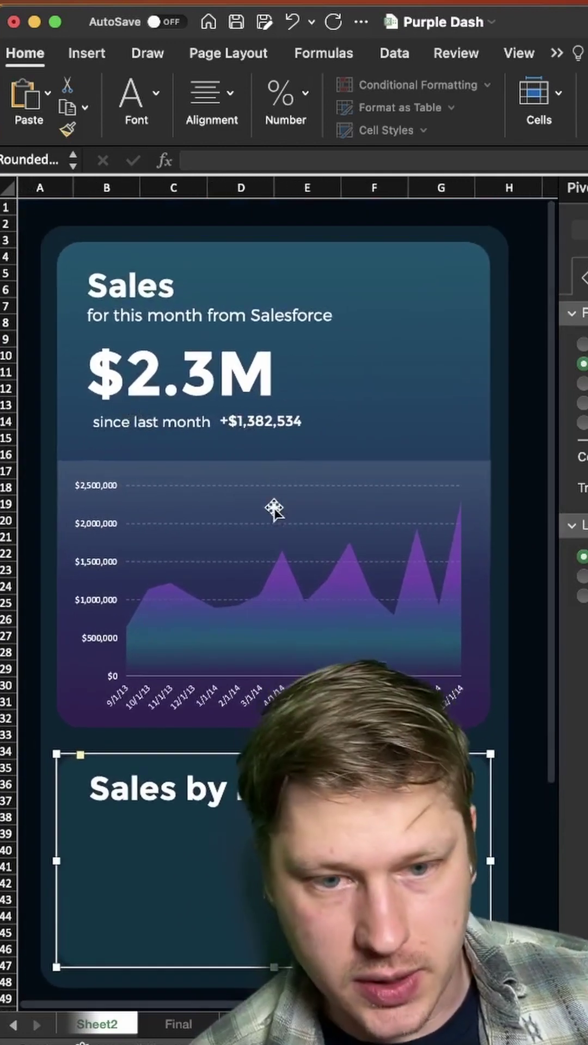
left_click(251, 468)
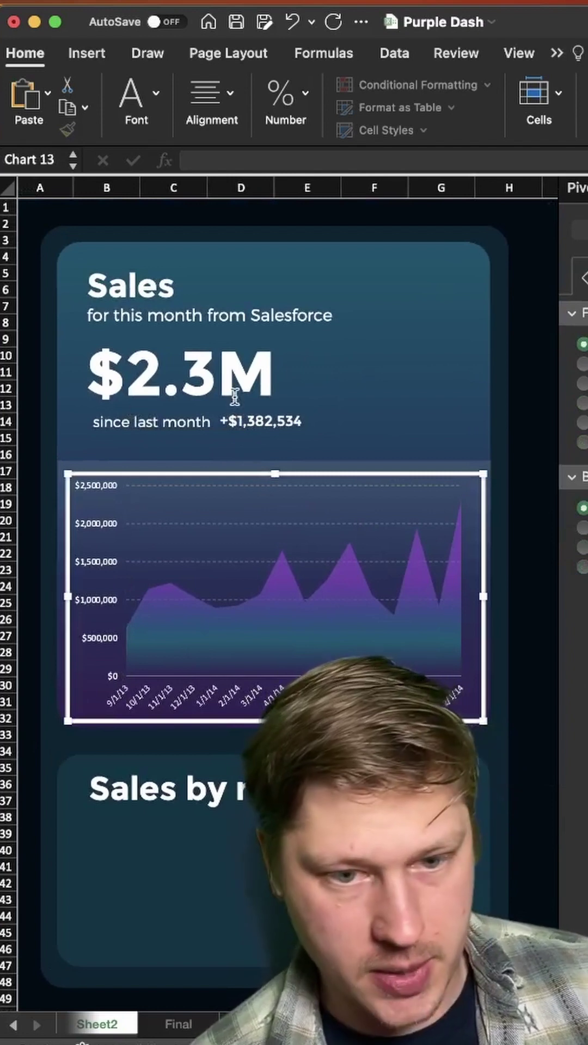
key("super+c")
left_click(147, 816)
key("super+v")
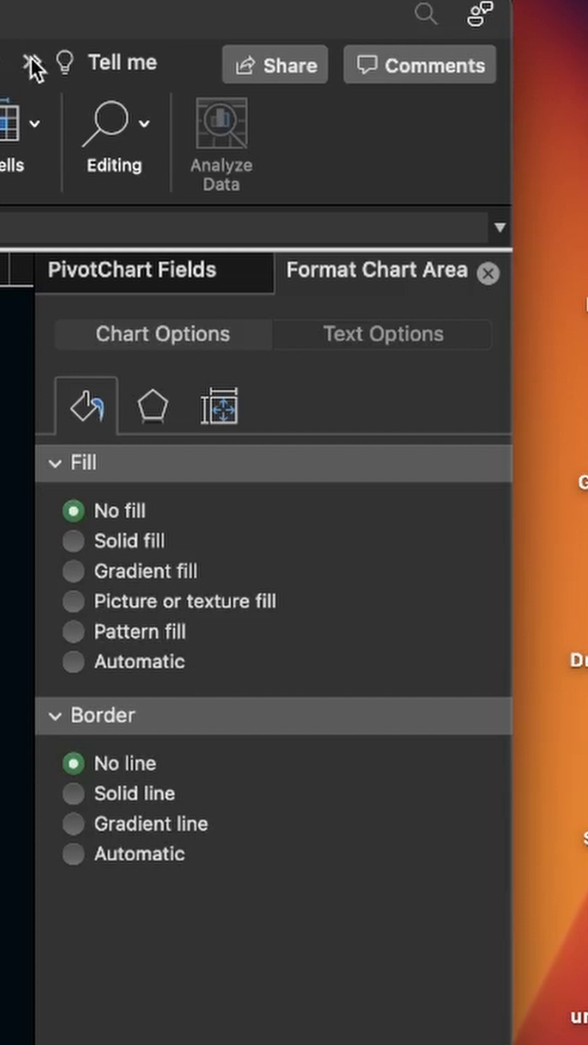
- Change the duplicated chart to a 2-D line chart with markers
left_click(557, 53)
left_click(72, 130)
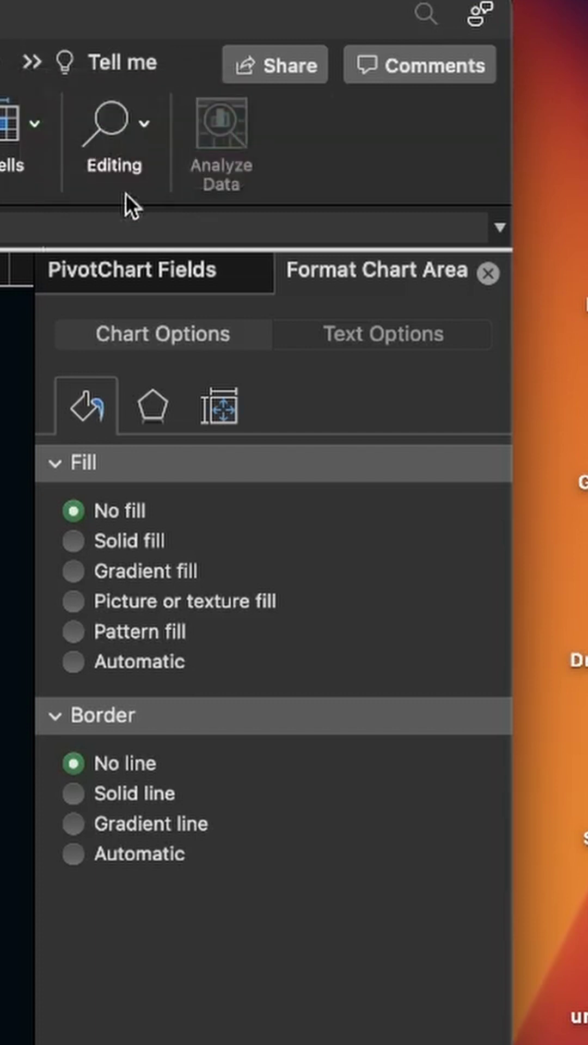
left_click(294, 127)
mouse_move(360, 230)
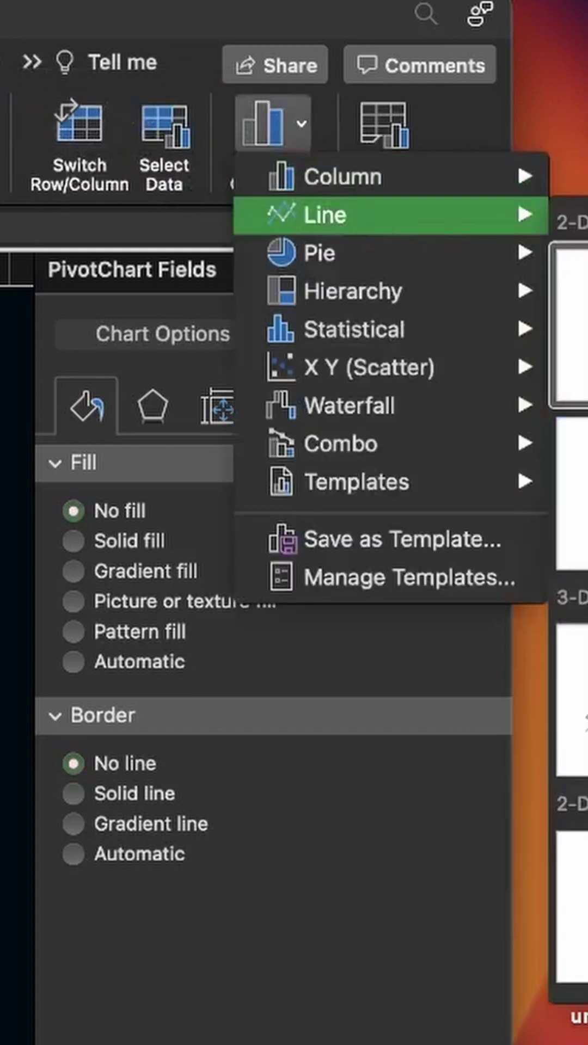
left_click(569, 492)
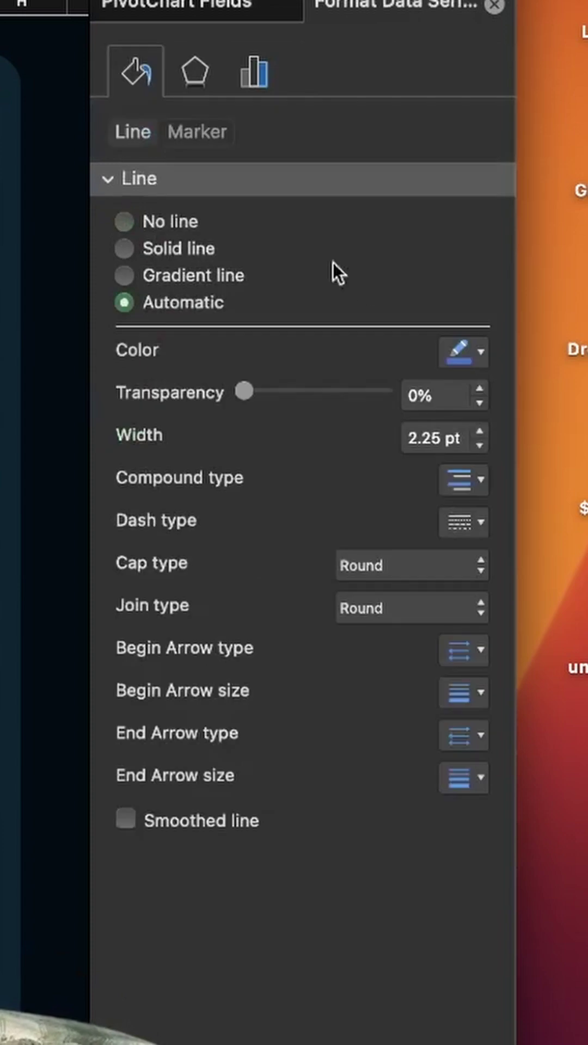
- Format the duplicated chart's line as solid white and make its markers white
left_click(450, 345)
left_click(446, 425)
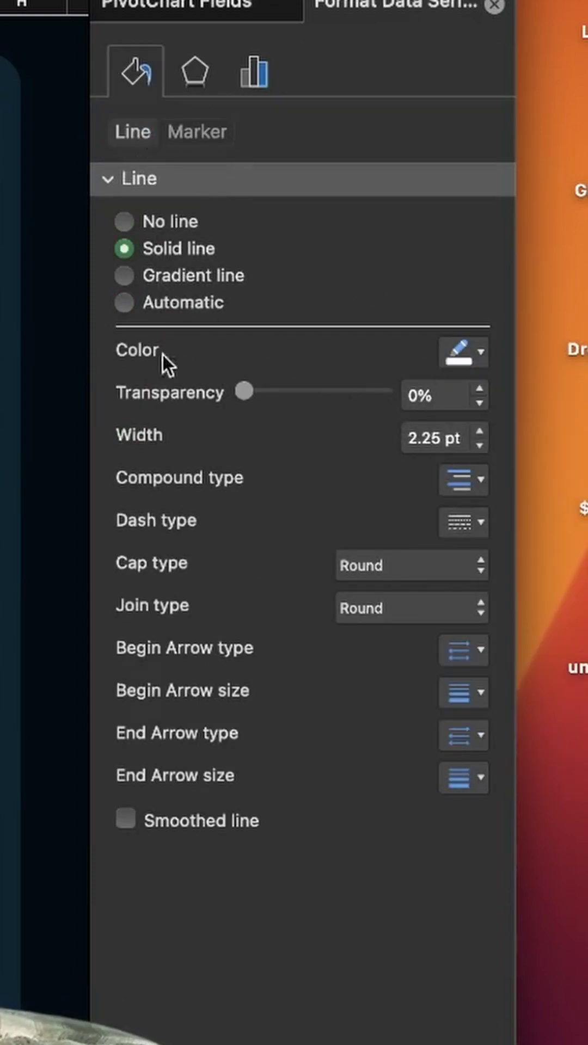
left_click(169, 133)
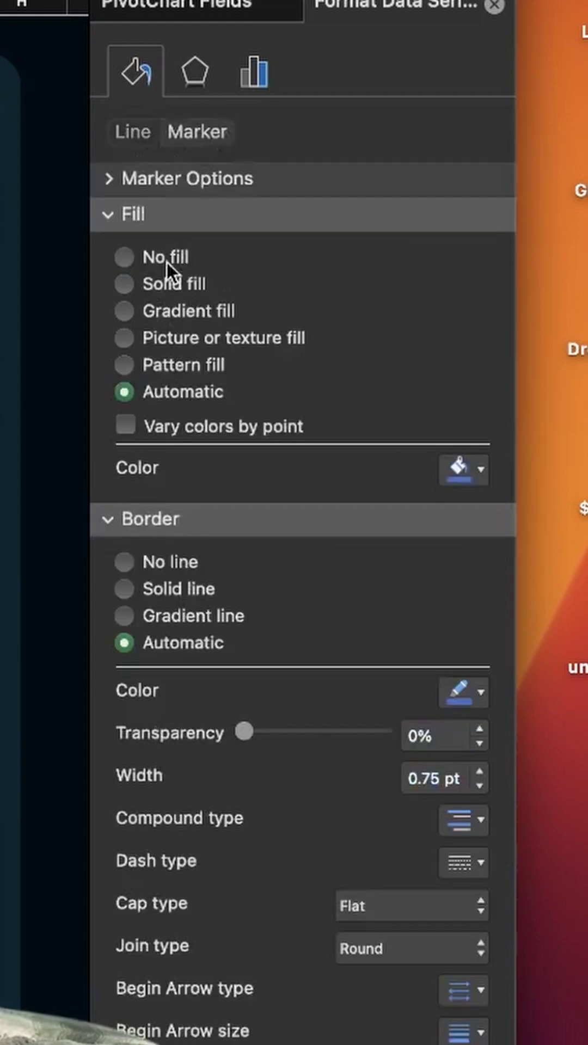
left_click(182, 182)
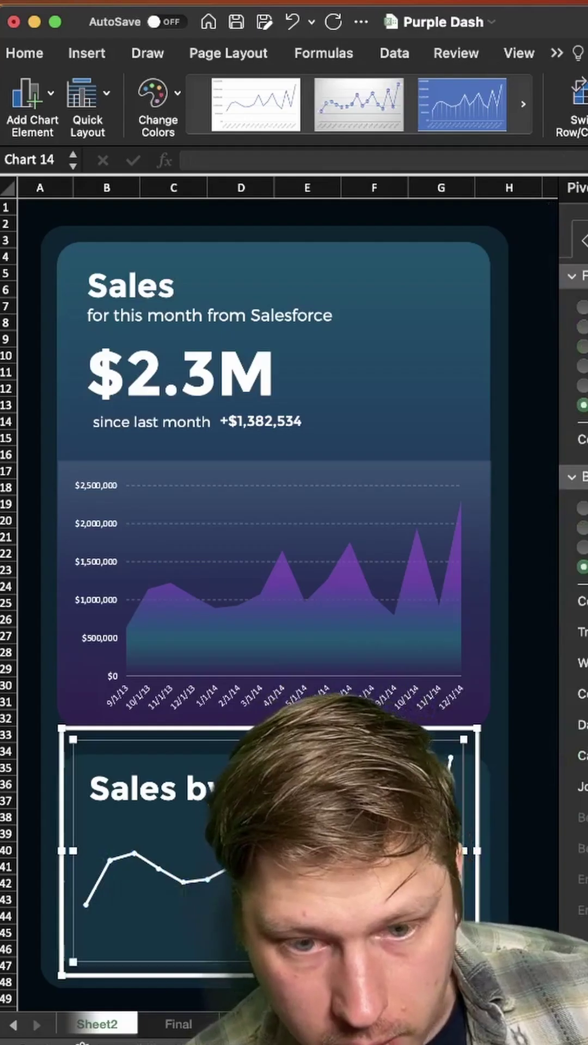
- Move the white line chart over the area chart and resize it so the line follows the area's upper edge
mouse_move(422, 803)
left_mouse_down()
mouse_move(416, 564)
mouse_move(420, 459)
mouse_move(434, 457)
mouse_move(428, 455)
left_mouse_up()
left_click_drag(524, 581, 486, 578)
left_click_drag(294, 452, 300, 458)
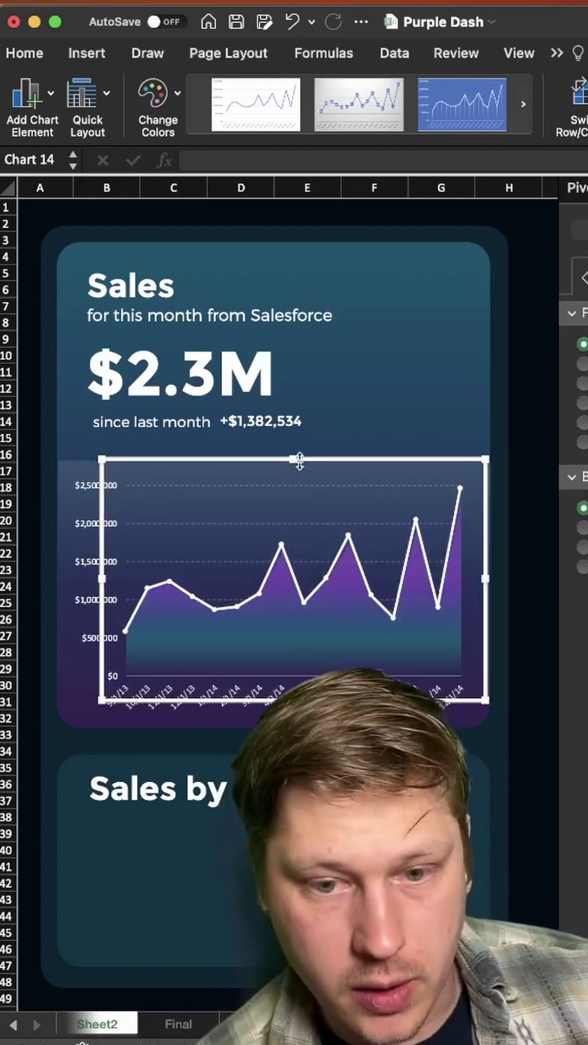
key("shift+Right")
key("super+z")
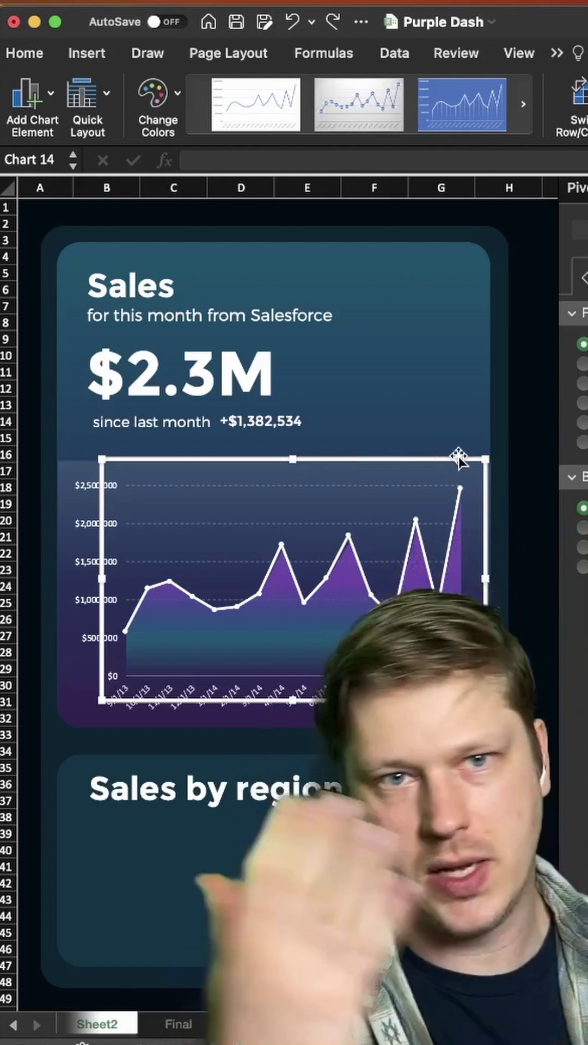
- Insert a column chart from the pivot table that sums sales by country
scroll(326, 599, "down", 3)
left_click(189, 740)
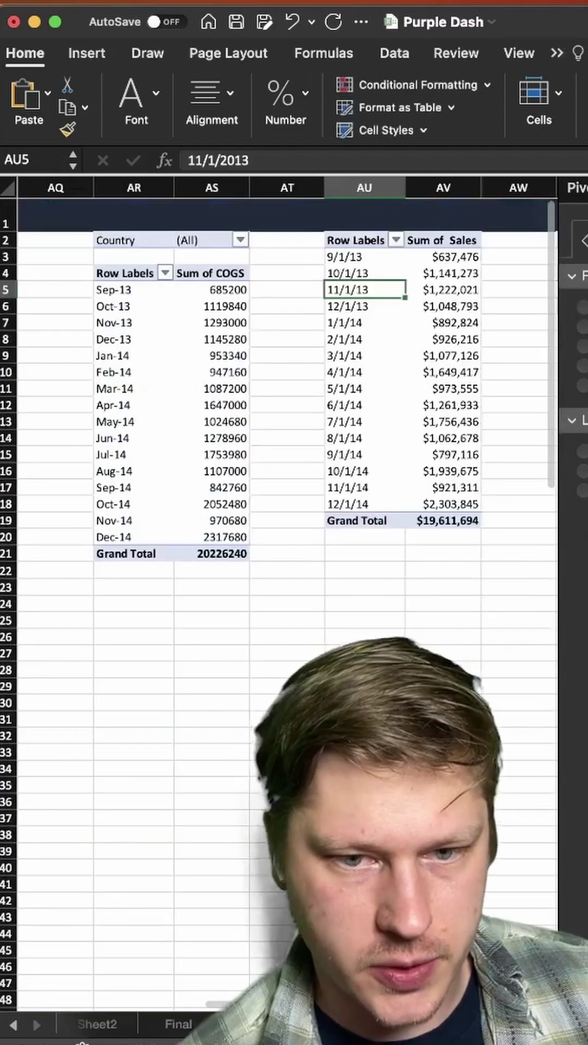
scroll(280, 594, "right", 3)
scroll(276, 435, "right", 10)
scroll(276, 435, "left", 5)
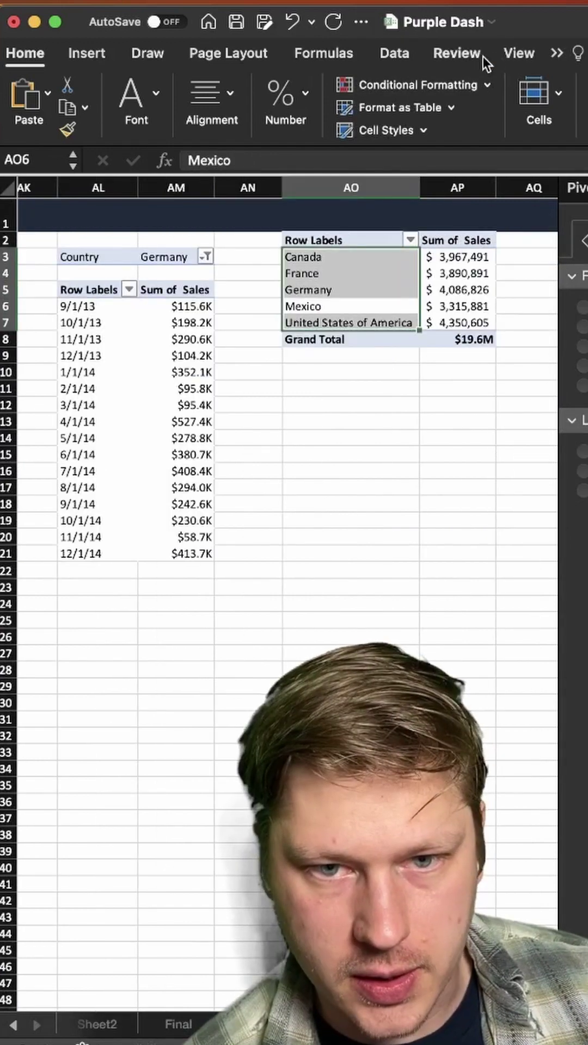
left_click(87, 48)
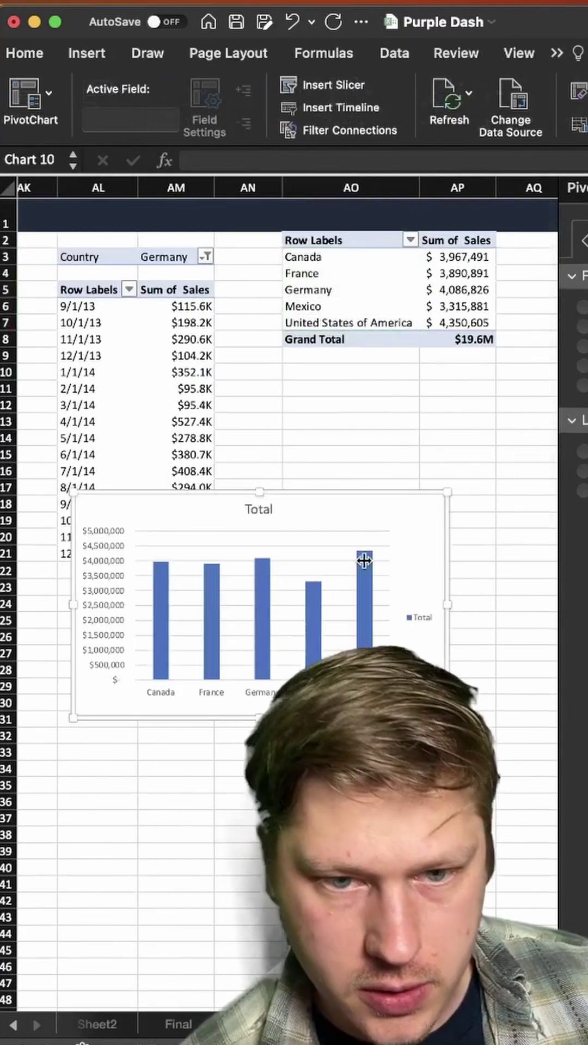
- Change the sales-by-country chart from columns to a 2-D bar chart
left_click(556, 53)
left_click(257, 103)
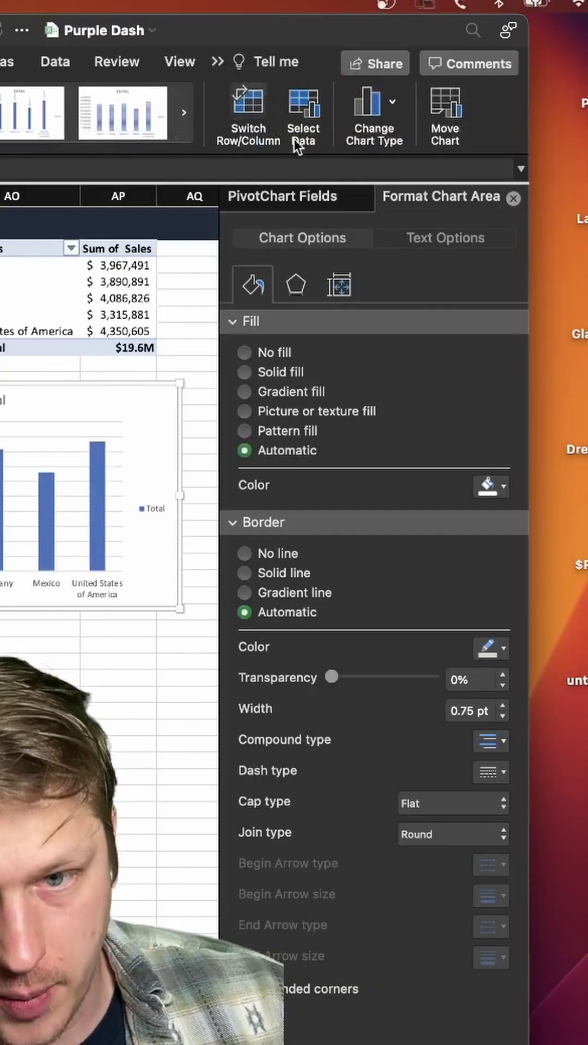
left_click(380, 109)
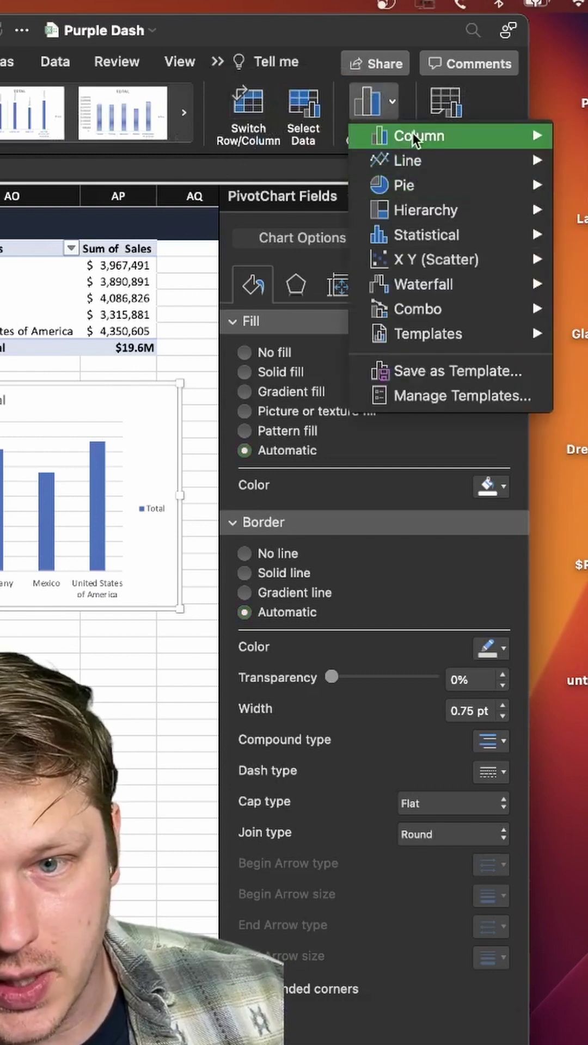
mouse_move(413, 135)
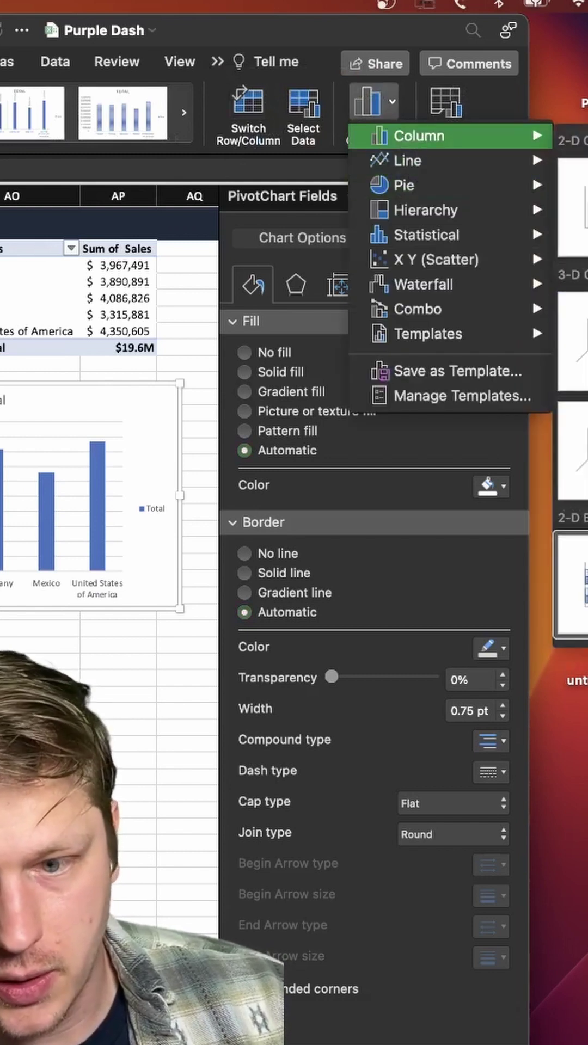
left_click(577, 196)
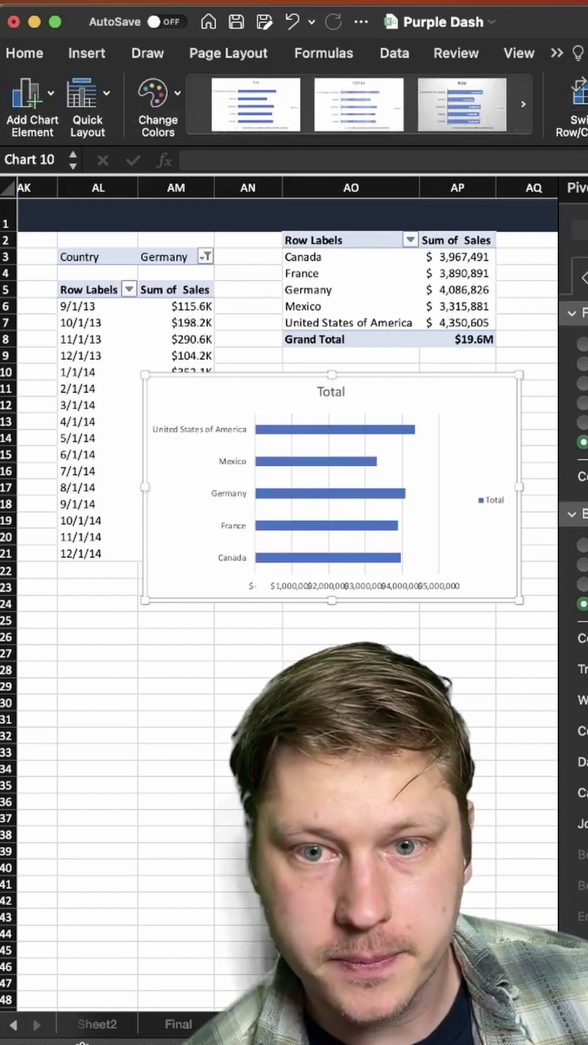
- Paste the country bar chart onto the dashboard, fit it inside the Sales by region panel, and make its text white
key("super+v")
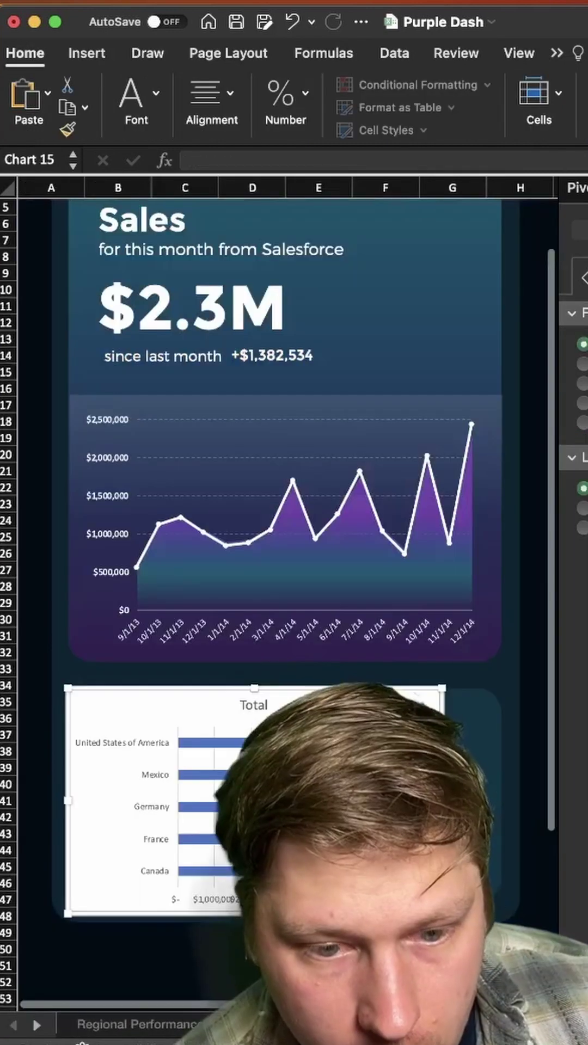
left_click_drag(442, 914, 495, 899)
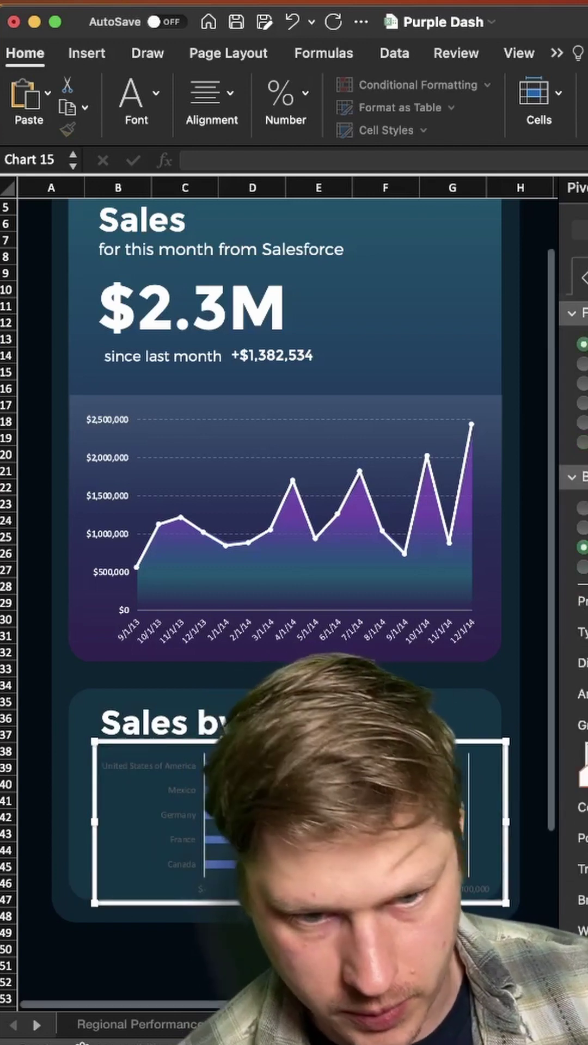
left_click(136, 104)
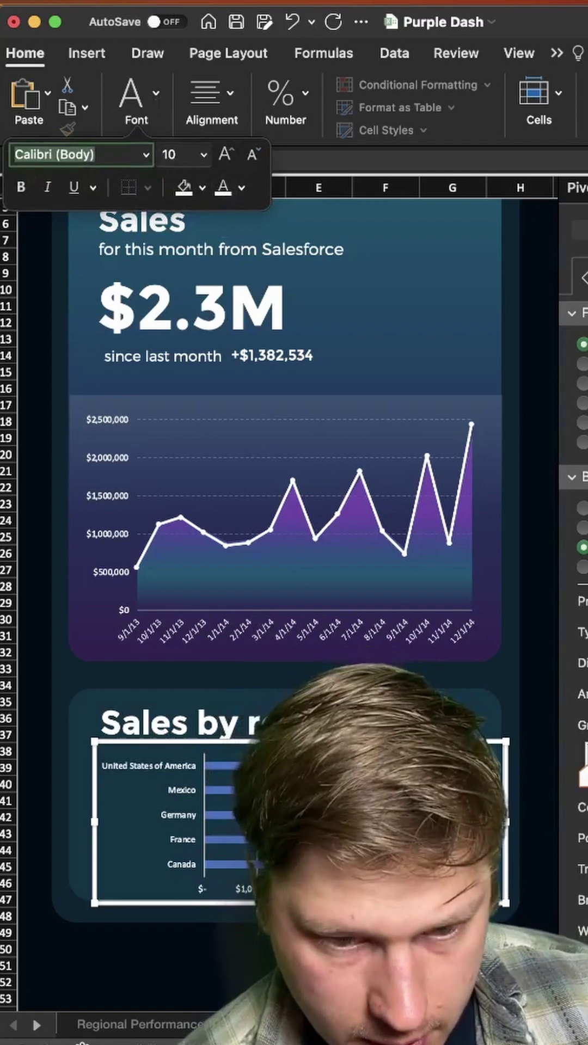
- Fill the country bars with a teal-to-purple linear gradient at 330° and give them a solid white, slightly transparent 1.5 pt border
left_click(272, 790)
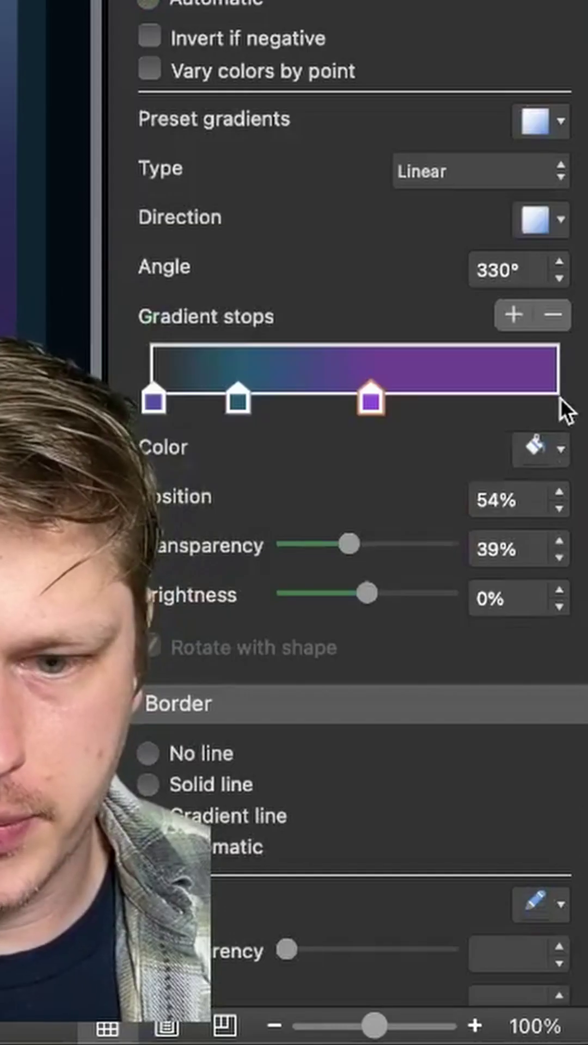
left_click(225, 788)
scroll(456, 901, "down", 2)
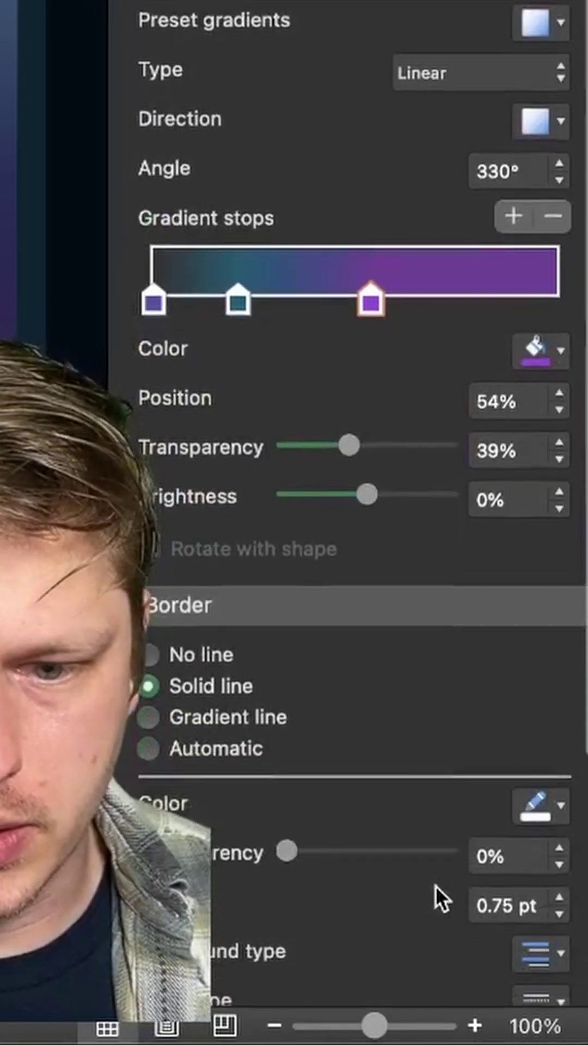
scroll(327, 844, "down", 1)
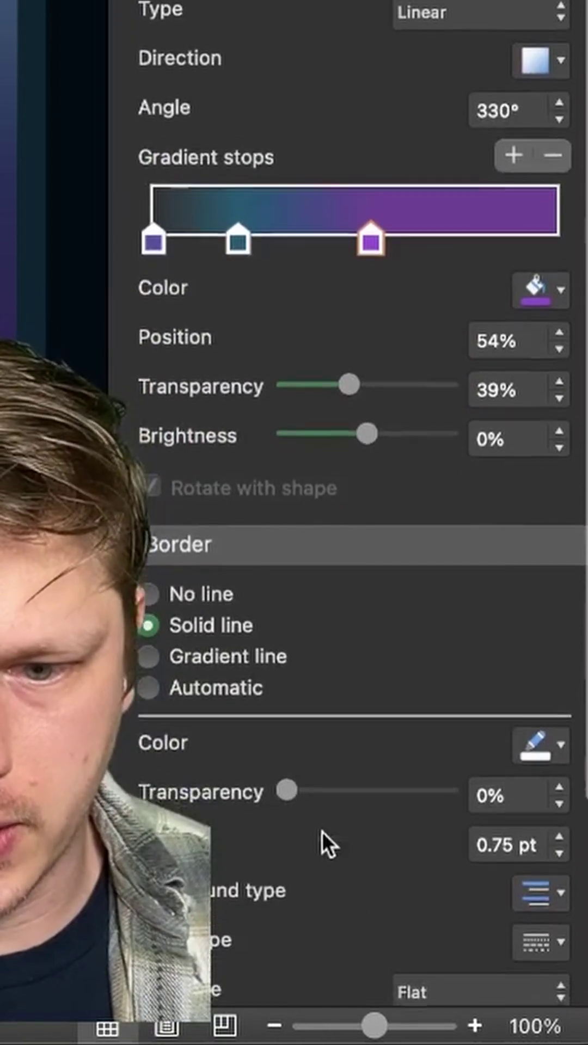
left_click(561, 827)
left_click(561, 827)
left_click(560, 824)
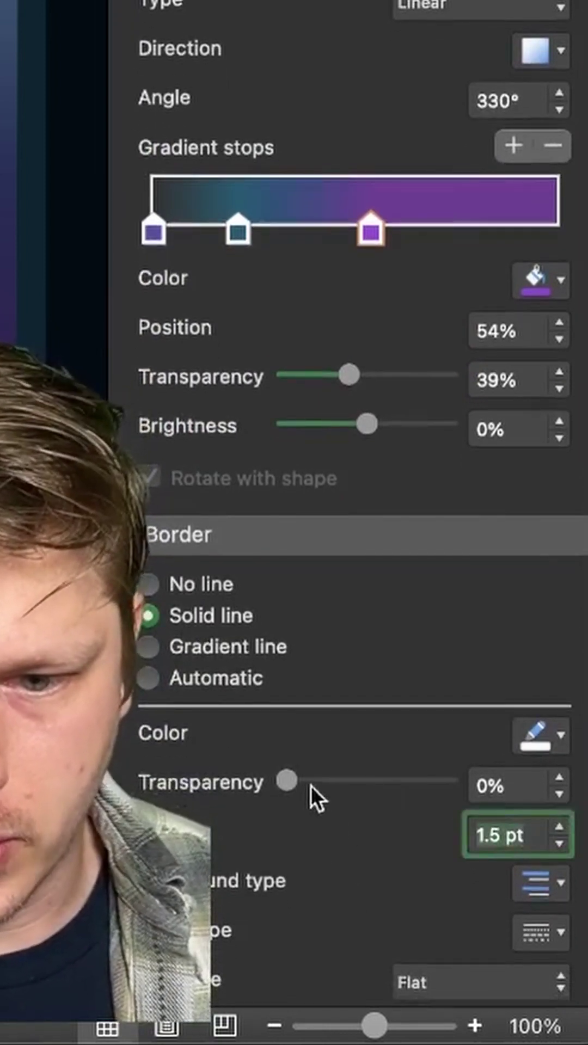
left_click_drag(297, 782, 324, 787)
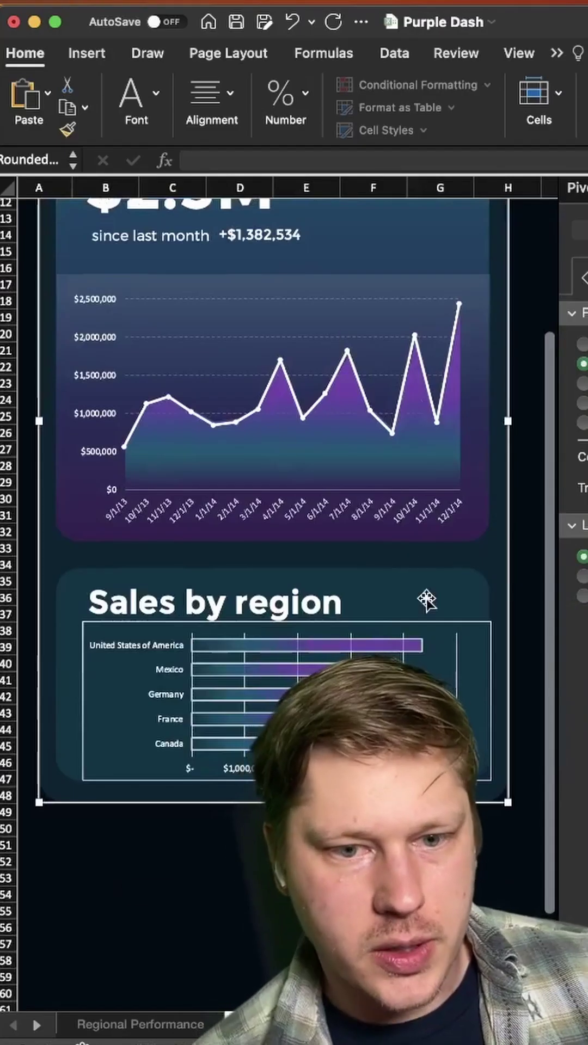
- Copy the translucent overlay behind the sales chart and place the copy behind the Sales by region bar chart
scroll(346, 373, "up", 1)
left_click(528, 666)
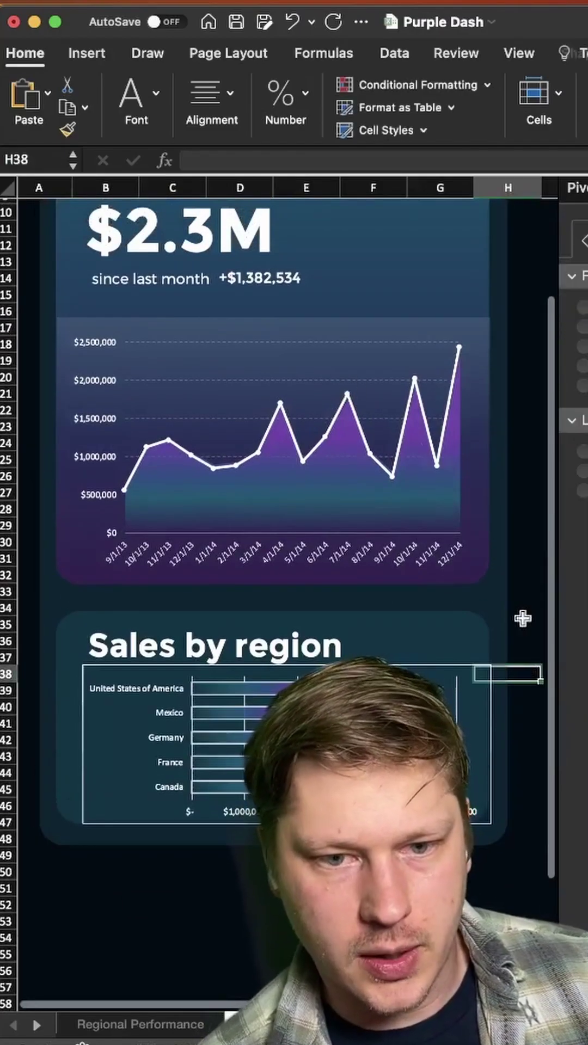
left_click(147, 324)
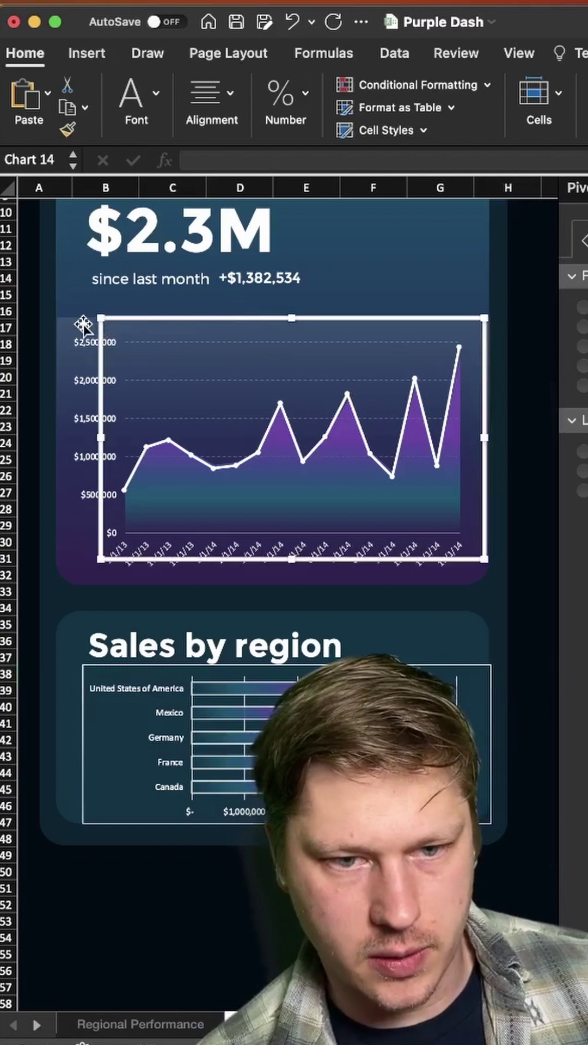
left_click_drag(146, 338, 135, 673)
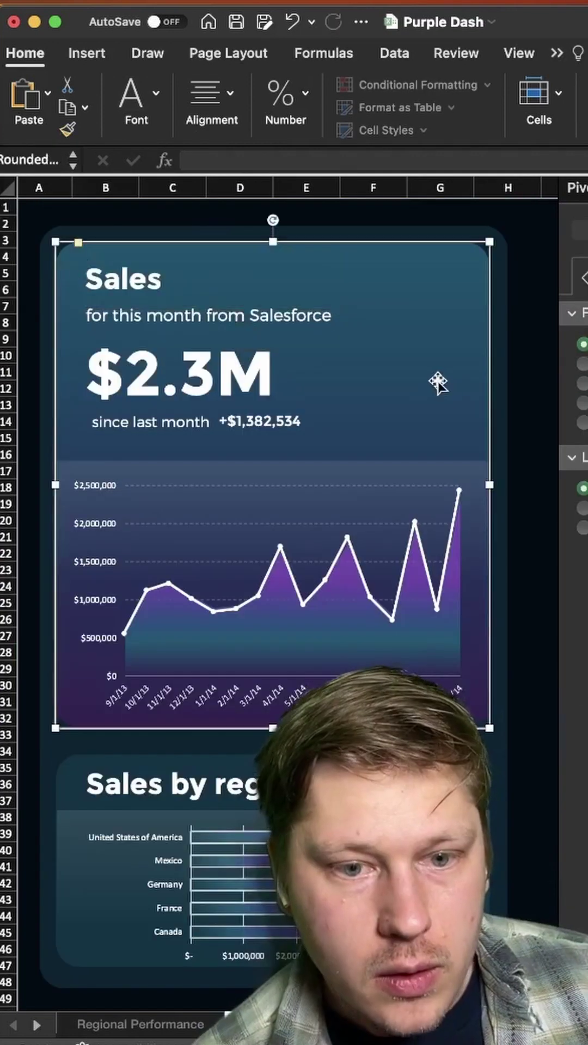
left_click(581, 384)
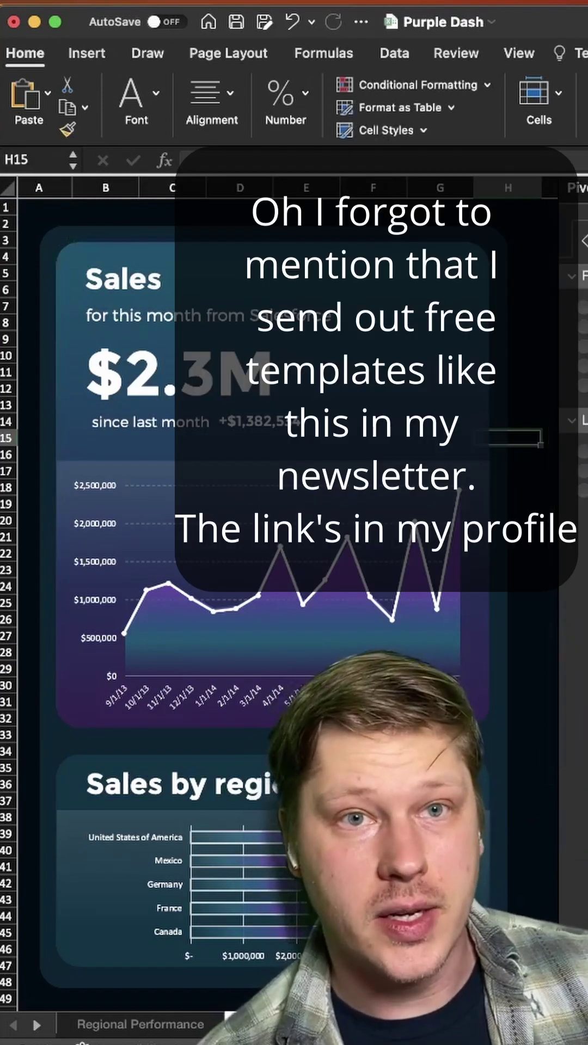
scroll(249, 575, "down", 1)
scroll(249, 575, "right", 1)
scroll(249, 575, "left", 1)
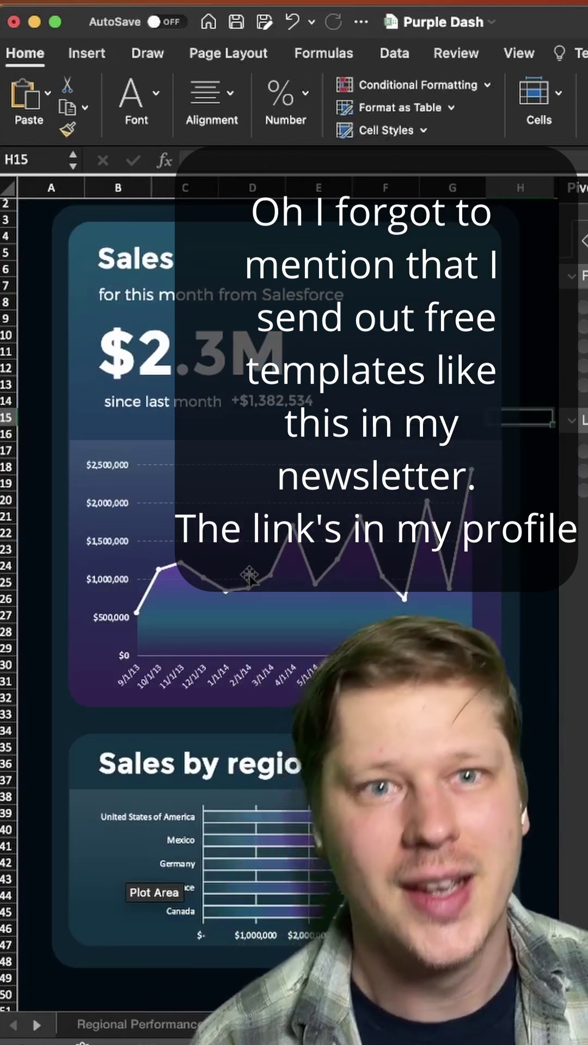